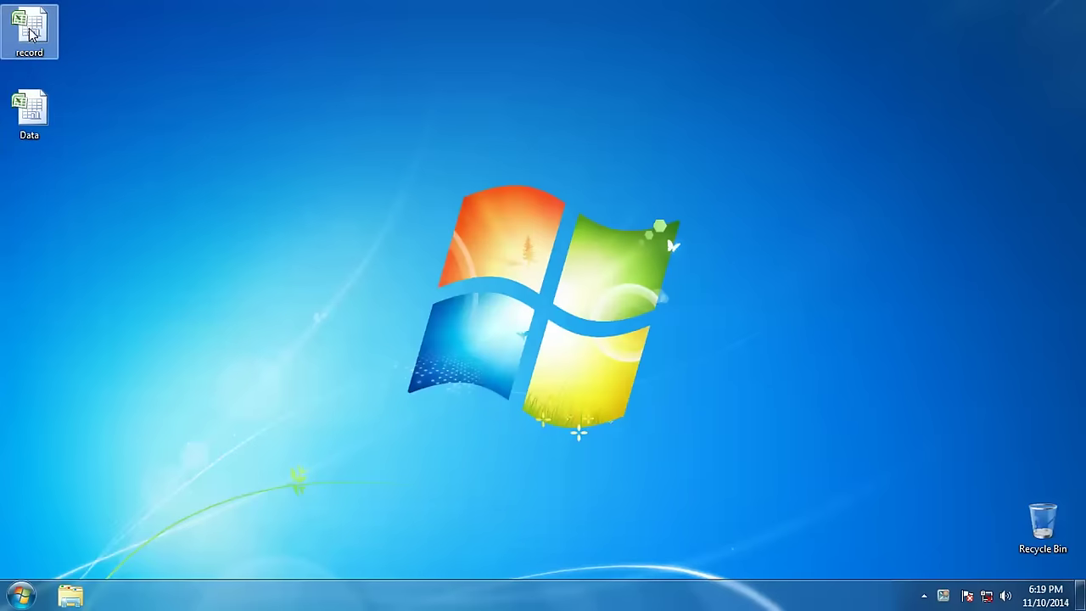
# Step: Open record.xlsx from the desktop and bring its student marks sheet into view
pyautogui.doubleClick(30, 33)
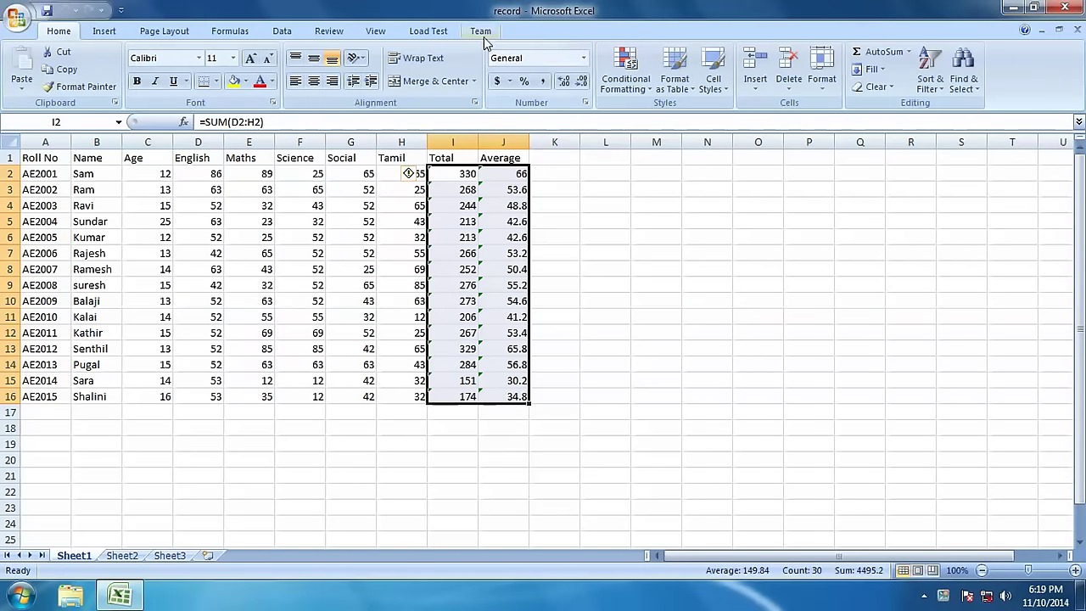
pyautogui.click(1012, 7)
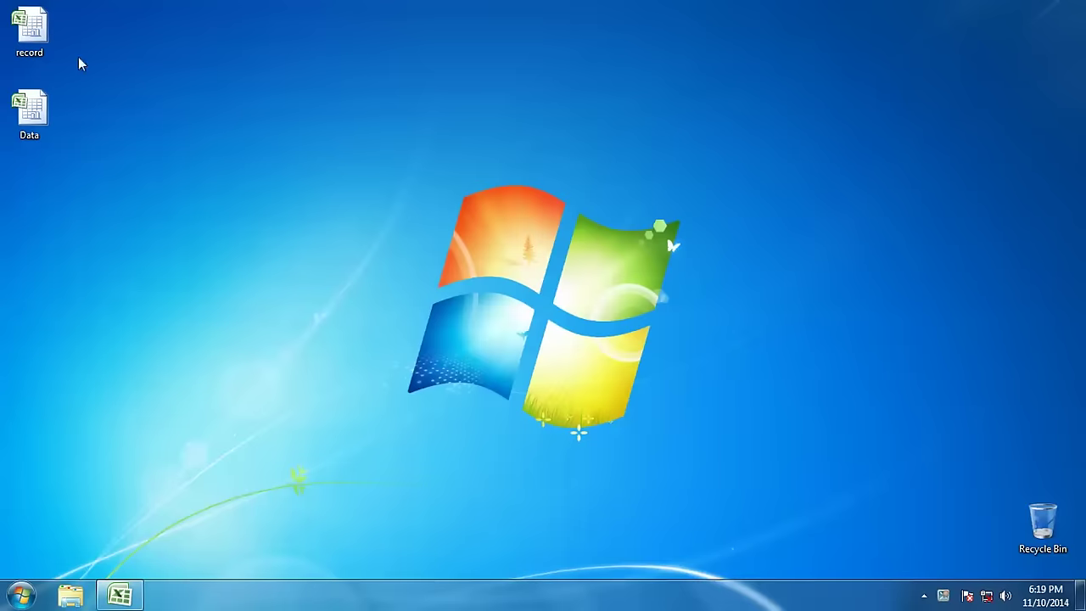
pyautogui.click(119, 595)
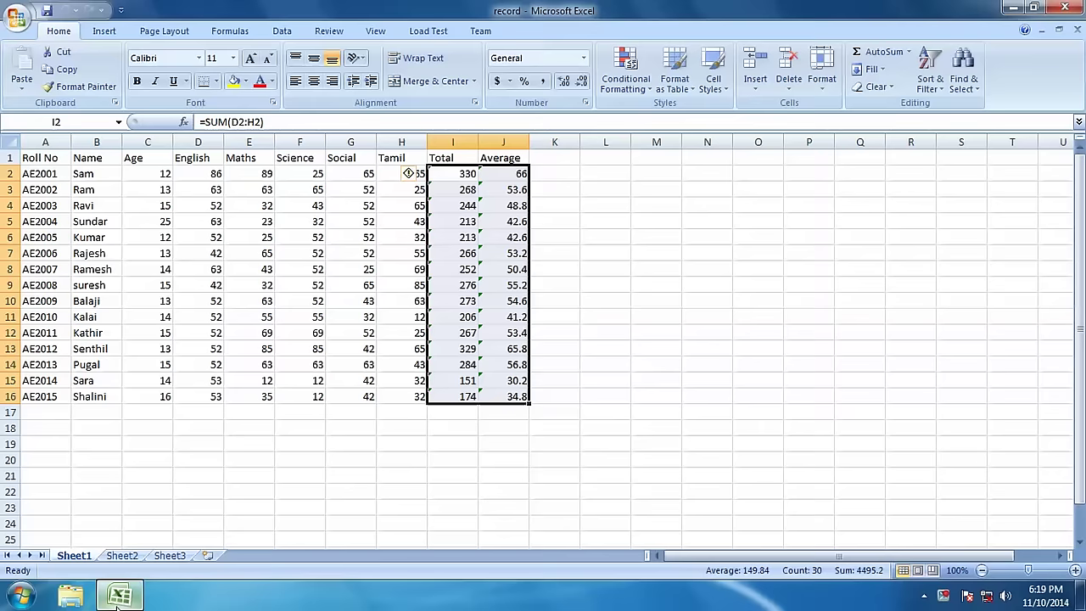
pyautogui.click(118, 285)
pyautogui.keyDown('ctrl'); pyautogui.scroll(2, 52, 178); pyautogui.keyUp('ctrl')
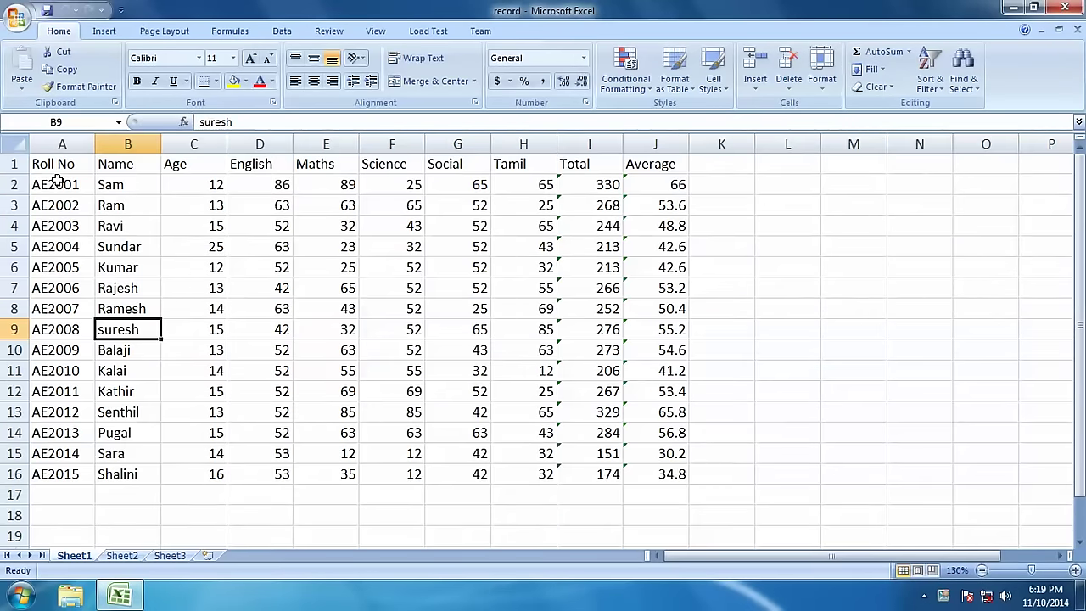
# Step: Make the marks sheet's header row 1 bold
pyautogui.keyDown('ctrl'); pyautogui.scroll(3, 52, 178); pyautogui.keyUp('ctrl')
pyautogui.scroll(2, 72, 189)
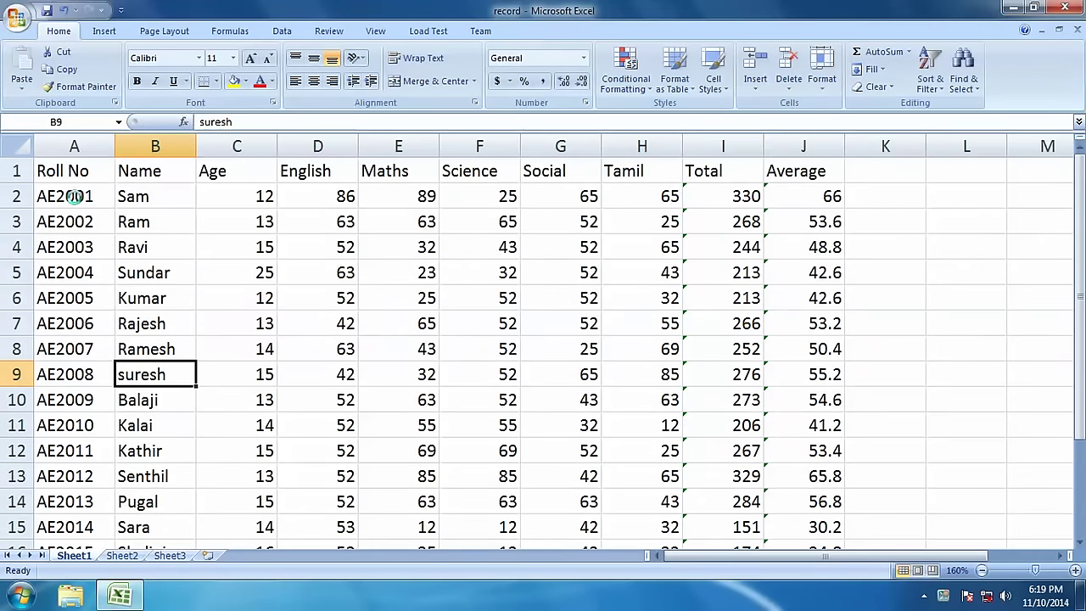
pyautogui.keyDown('ctrl'); pyautogui.scroll(-1, 75, 196); pyautogui.keyUp('ctrl')
pyautogui.click(15, 168)
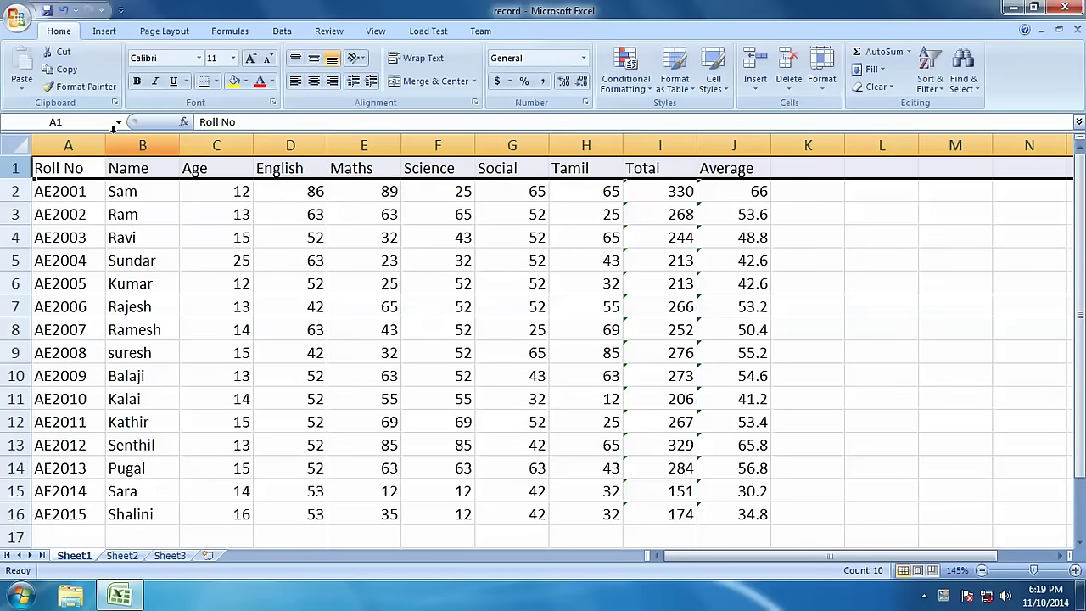
pyautogui.hotkey('ctrl', 'b')
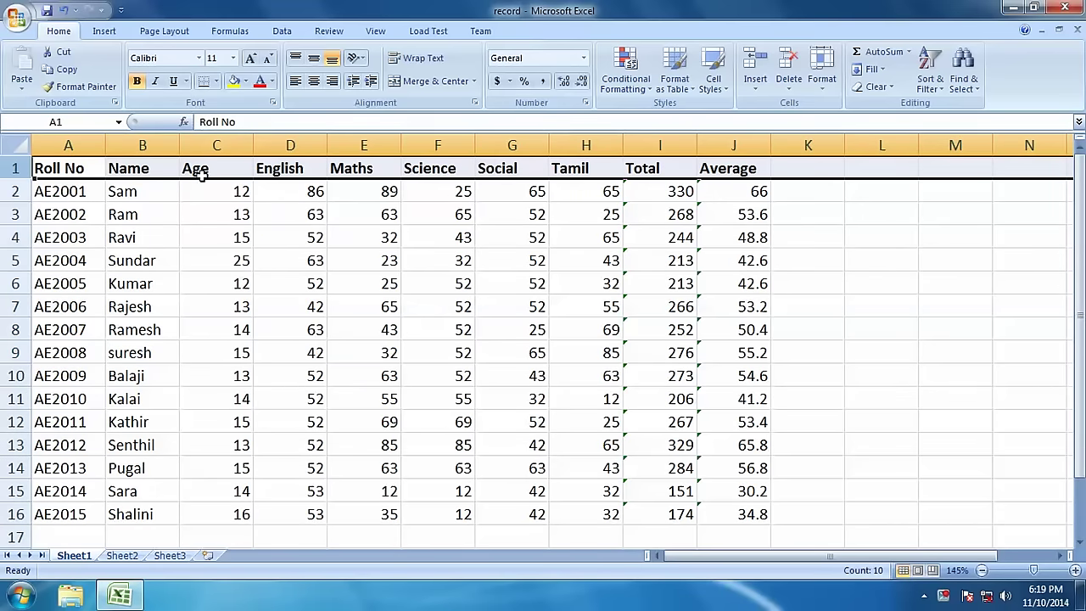
# Step: Inspect the Name, Age, English and Maths headers, student names and column A roll numbers
pyautogui.click(145, 166)
pyautogui.click(233, 168)
pyautogui.click(285, 168)
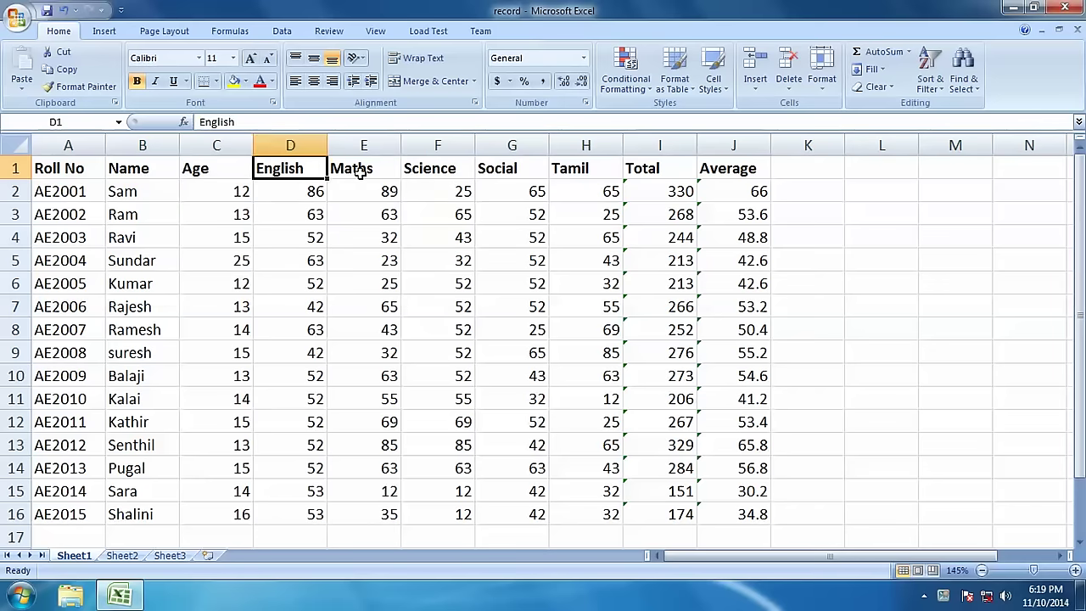
pyautogui.click(361, 173)
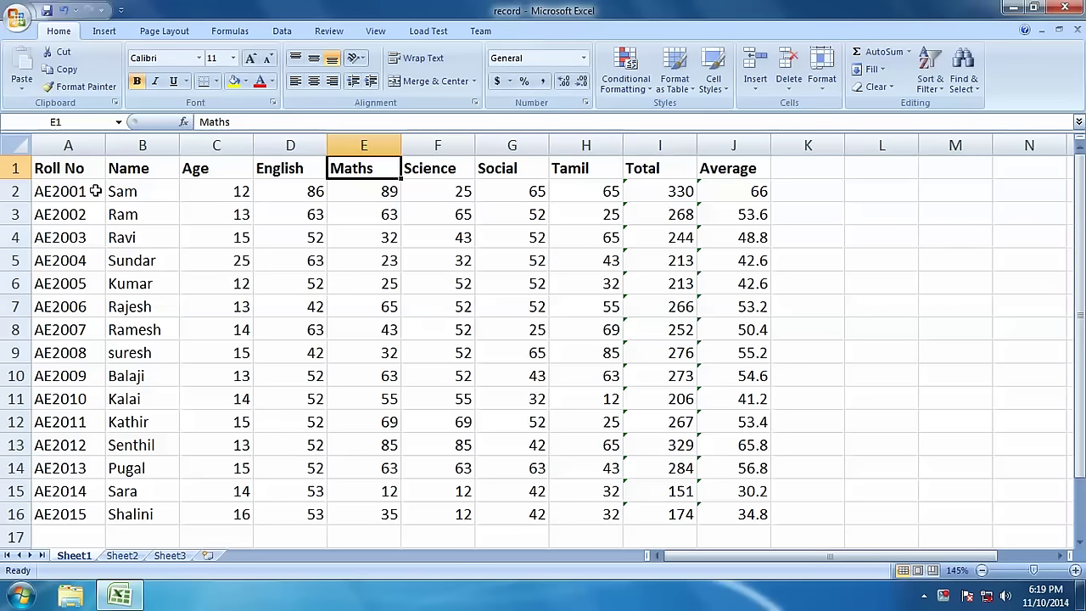
pyautogui.moveTo(121, 192); pyautogui.dragTo(121, 212)
pyautogui.click(121, 213)
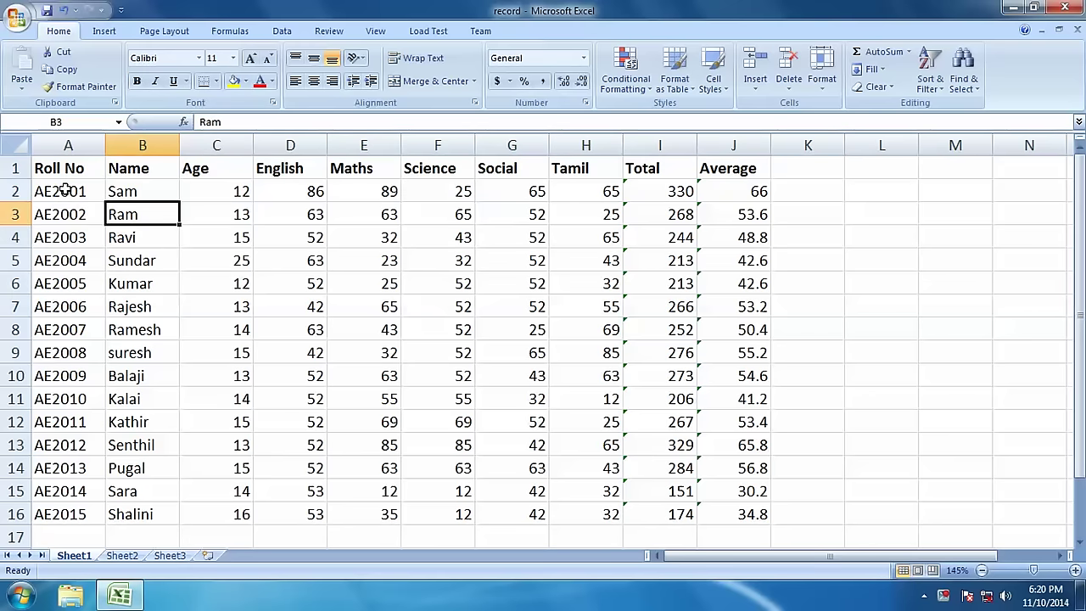
pyautogui.click(66, 192)
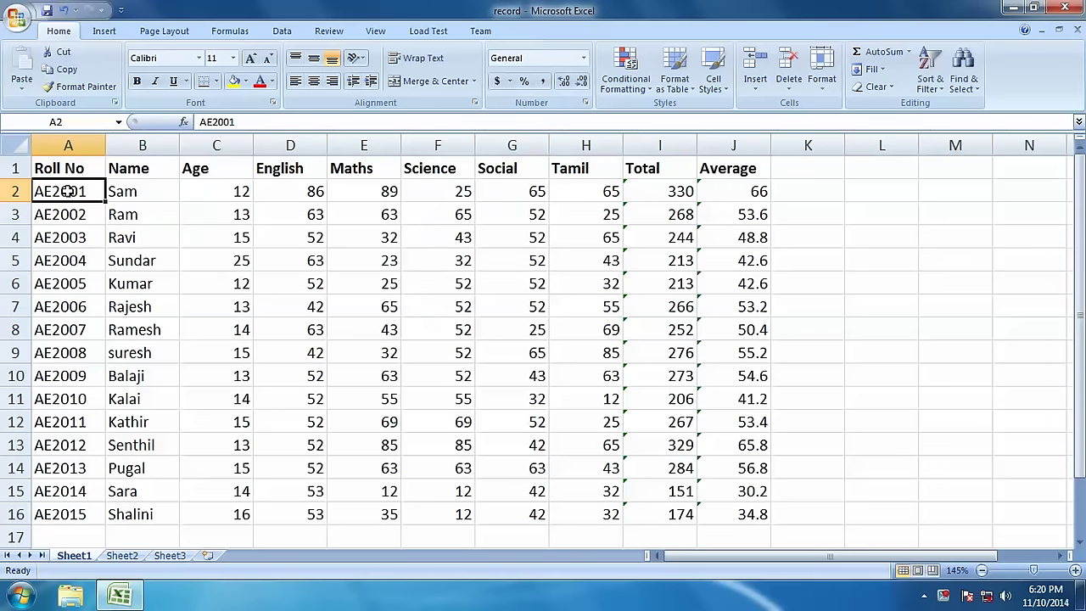
pyautogui.click(136, 214)
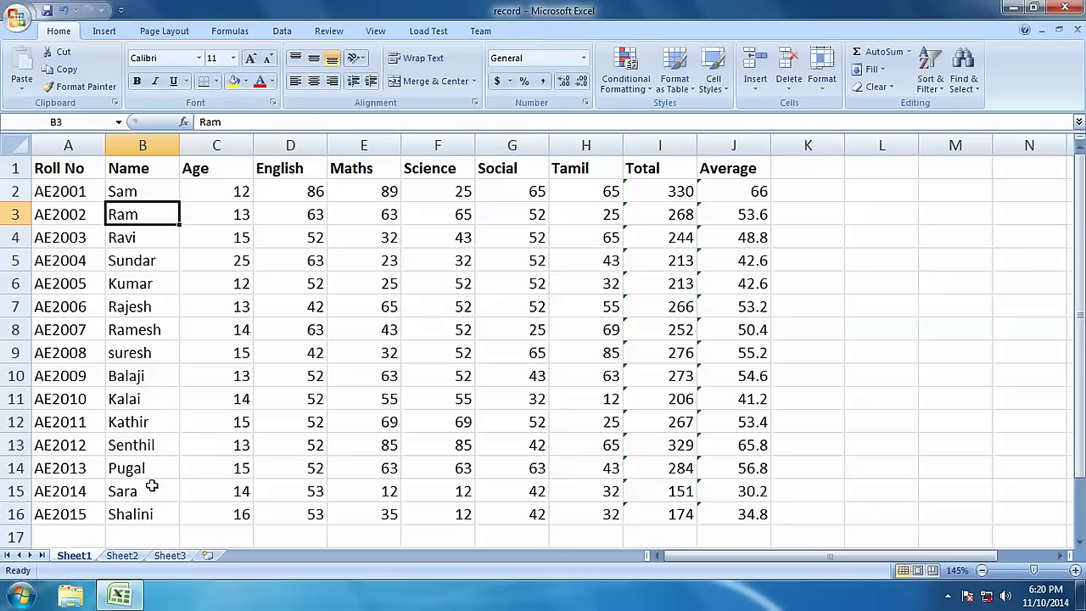
pyautogui.click(142, 401)
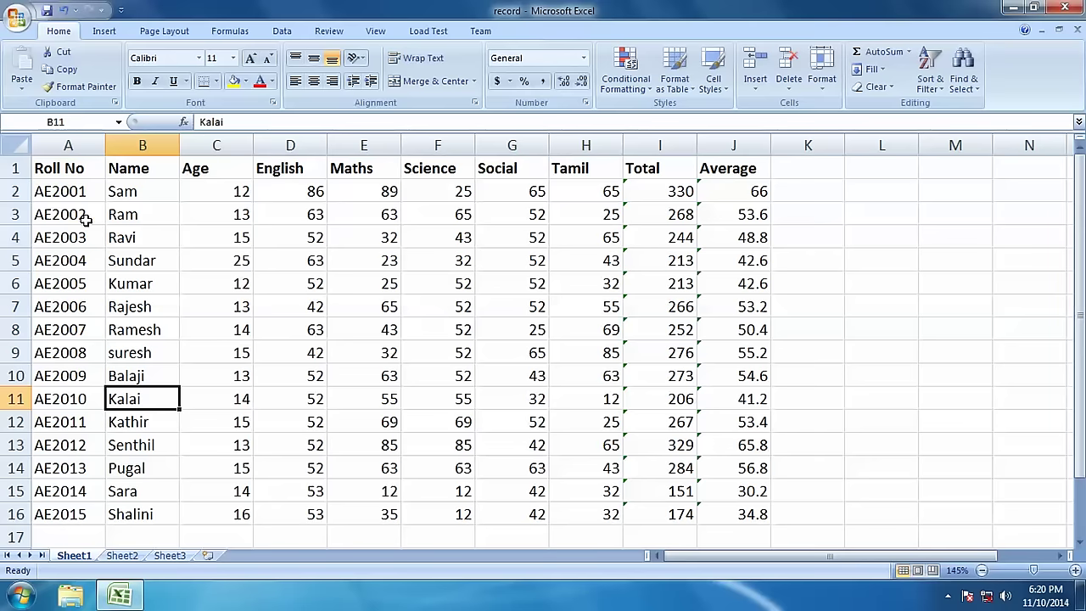
pyautogui.moveTo(75, 195); pyautogui.dragTo(61, 496)
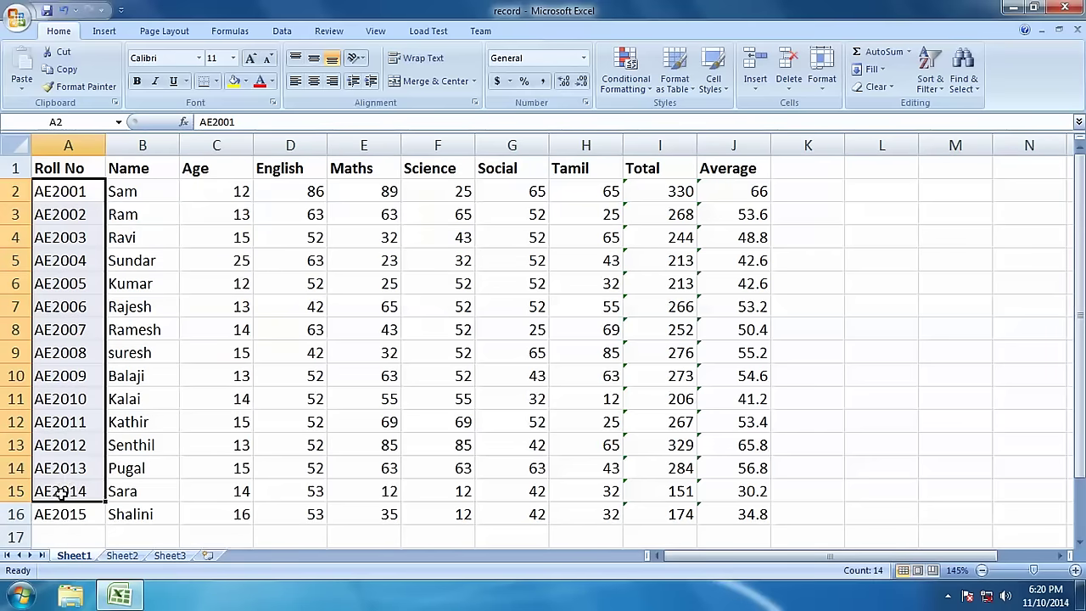
pyautogui.click(64, 189)
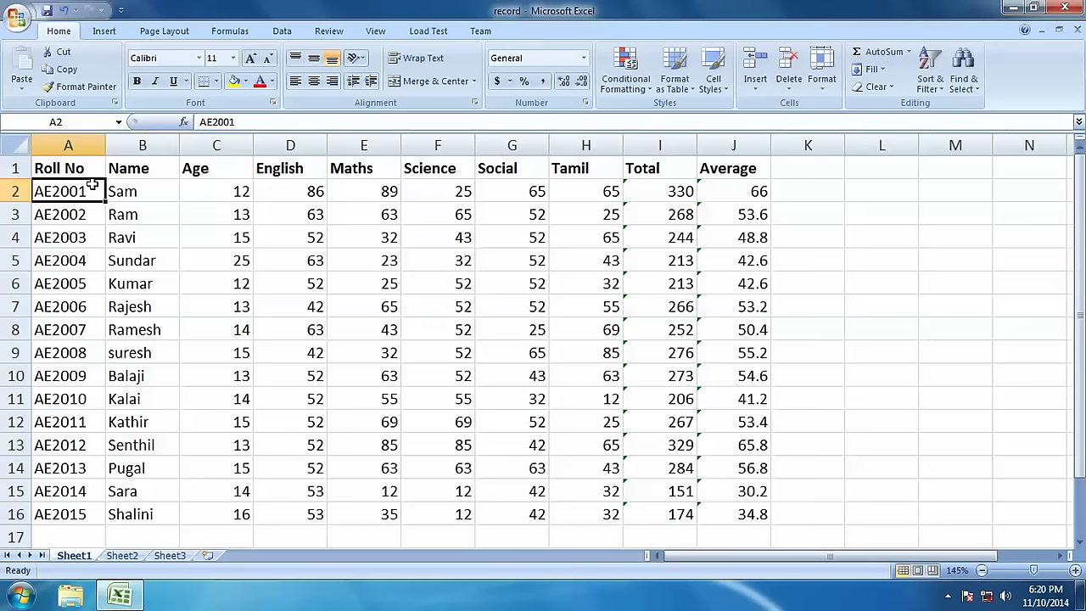
pyautogui.click(858, 220)
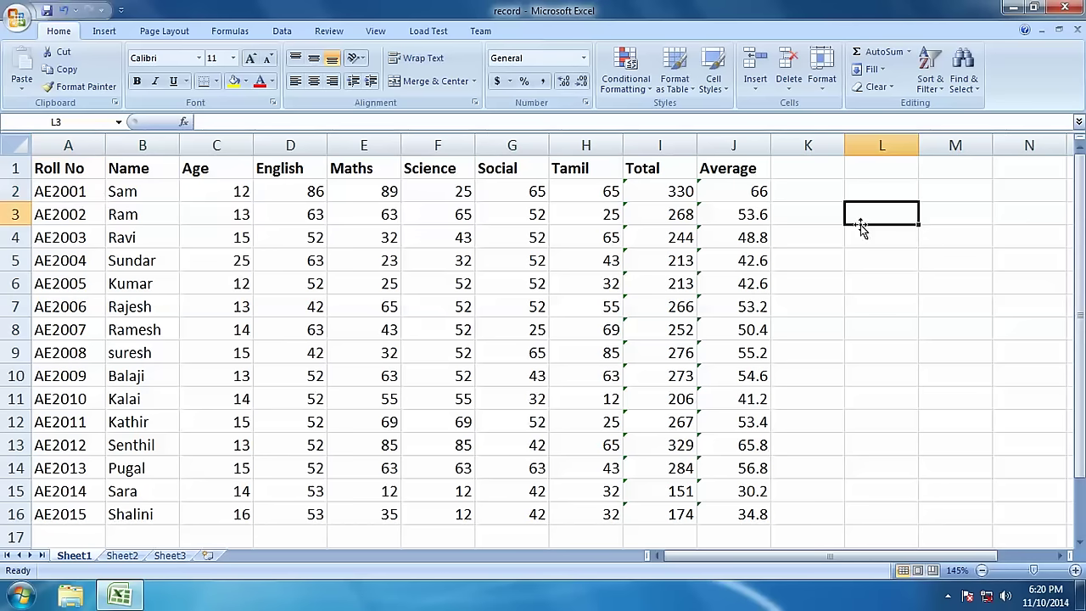
# Step: Enter 'vlookup' as a note in L3, review columns A–C, then minimize the record workbook
pyautogui.write('vlook')
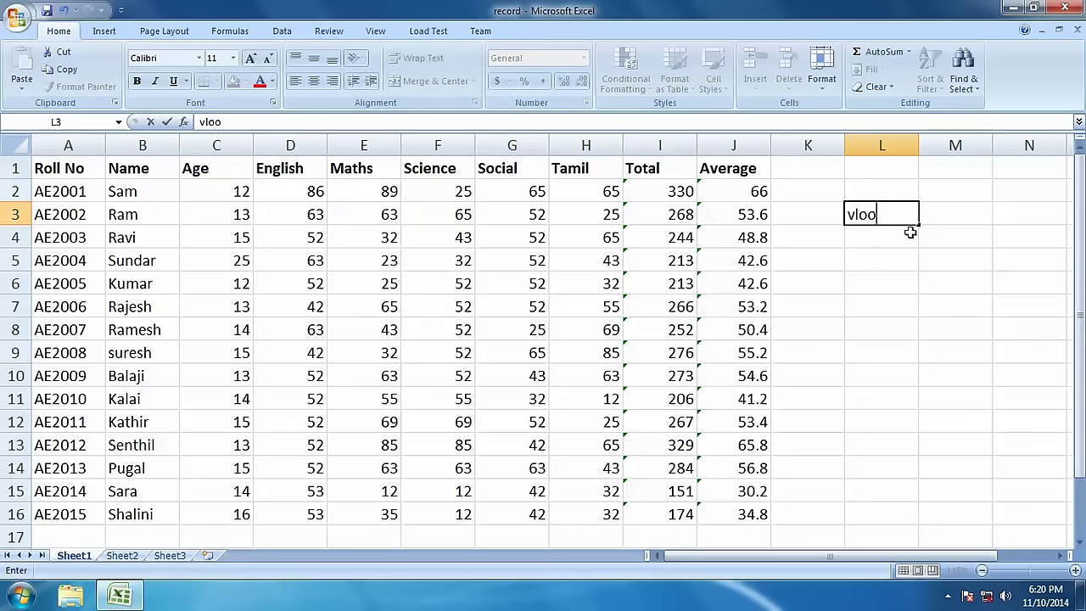
pyautogui.write('u')
pyautogui.press('Return')
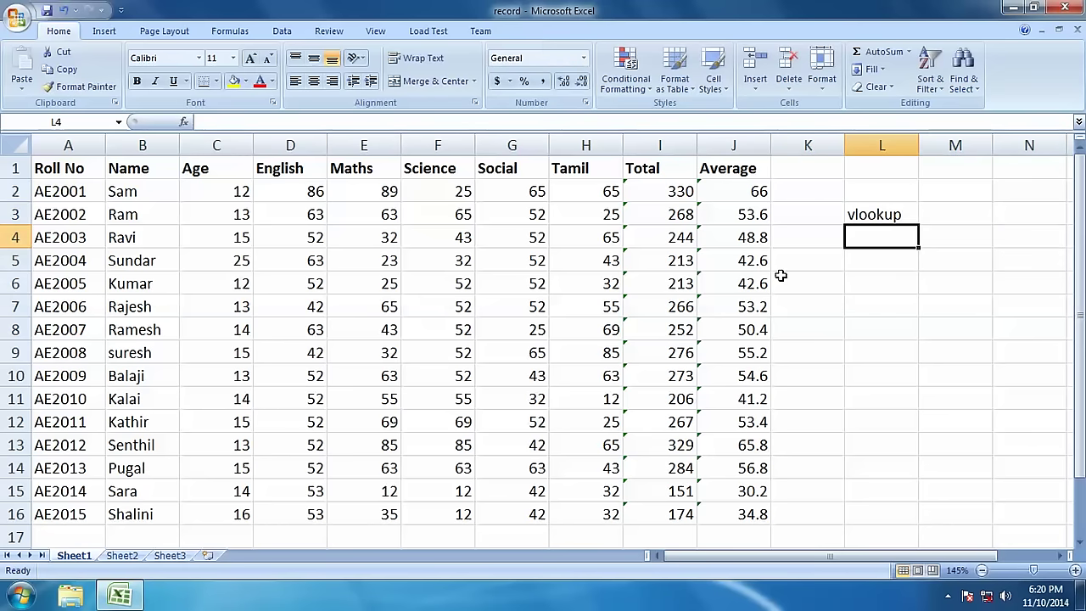
pyautogui.click(72, 145)
pyautogui.click(142, 145)
pyautogui.click(218, 150)
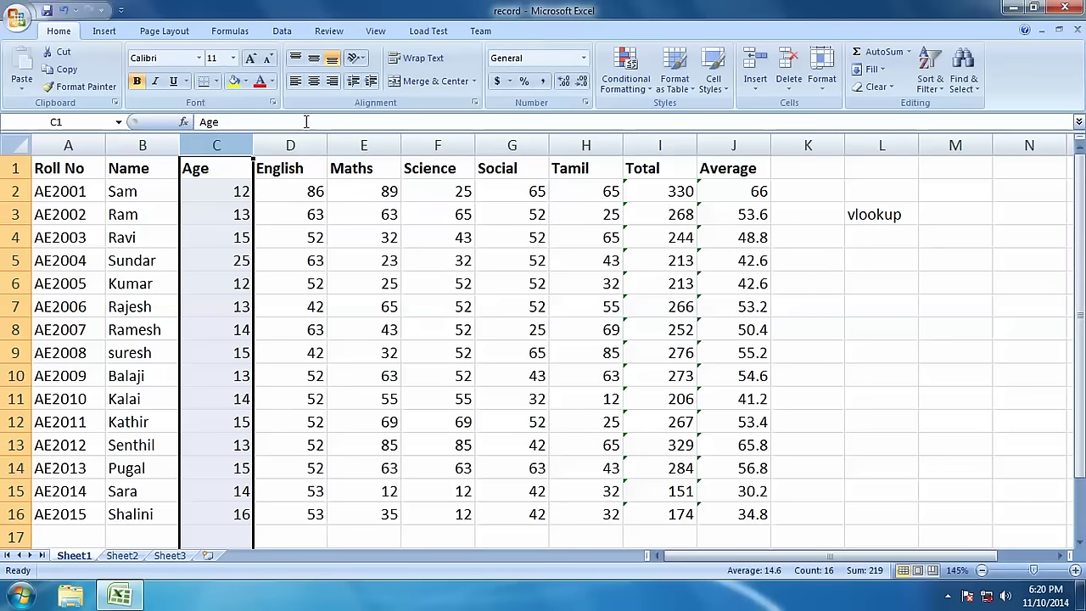
pyautogui.click(1011, 7)
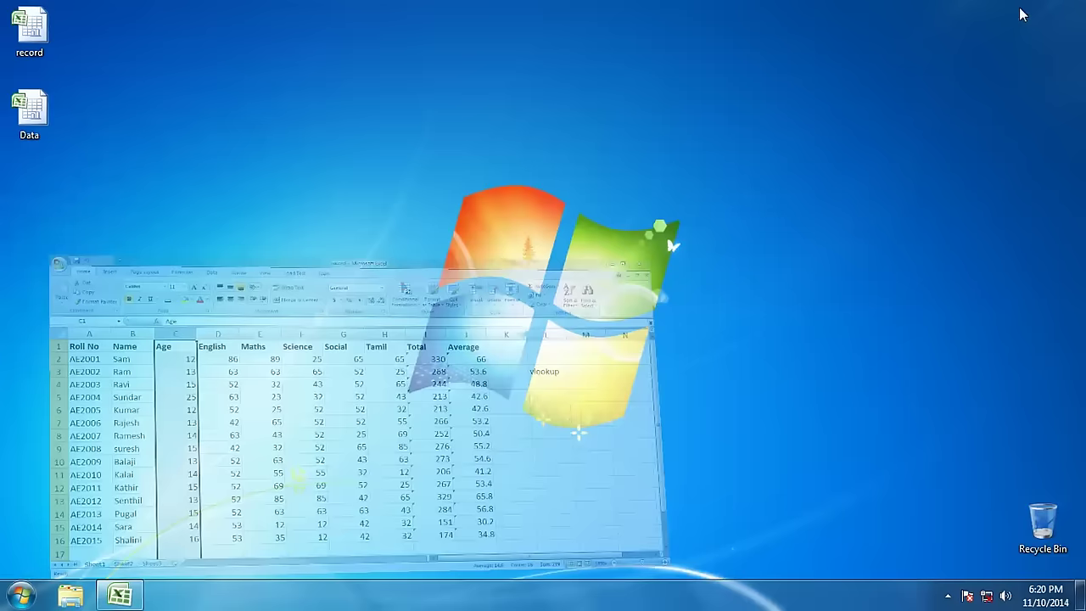
# Step: Open the Data workbook and bold its Roll No, Name and Total header row
pyautogui.doubleClick(50, 122)
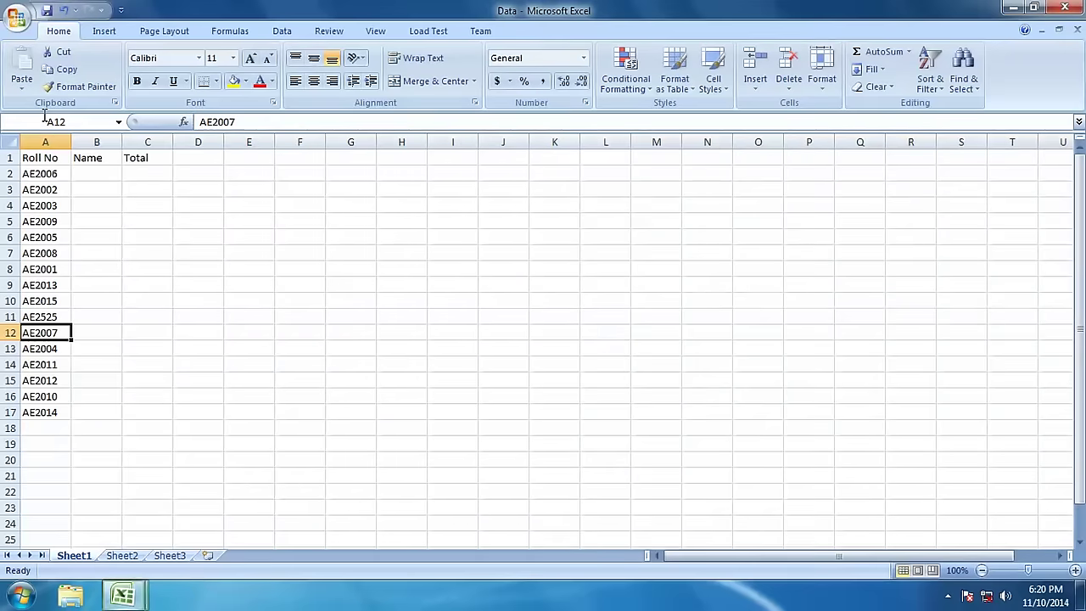
pyautogui.keyDown('ctrl'); pyautogui.scroll(3, 78, 262); pyautogui.keyUp('ctrl')
pyautogui.keyDown('ctrl'); pyautogui.scroll(2, 73, 243); pyautogui.keyUp('ctrl')
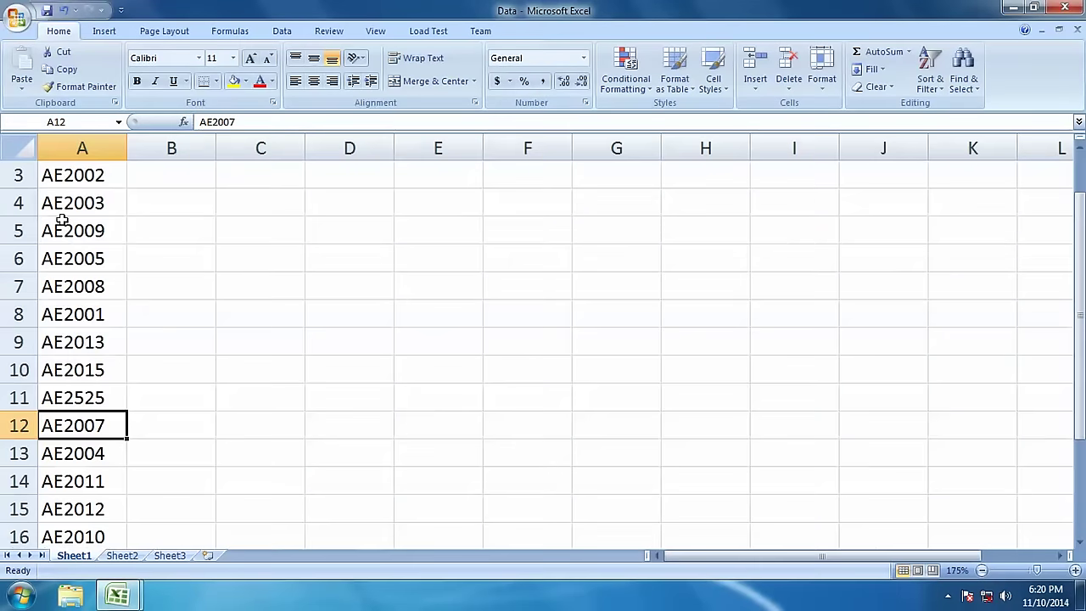
pyautogui.scroll(1, 68, 218)
pyautogui.click(18, 174)
pyautogui.hotkey('ctrl', 'b')
pyautogui.scroll(-4, 167, 274)
pyautogui.scroll(3, 166, 351)
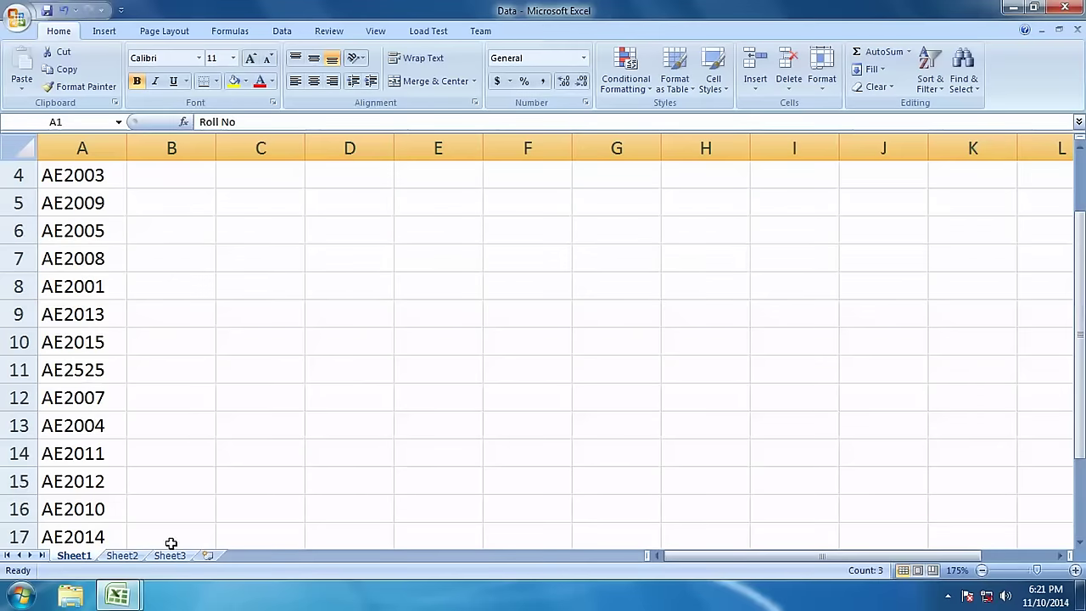
# Step: Compare Data's empty Name cells against the record workbook's names and roll numbers
pyautogui.moveTo(117, 594)
pyautogui.click(112, 505)
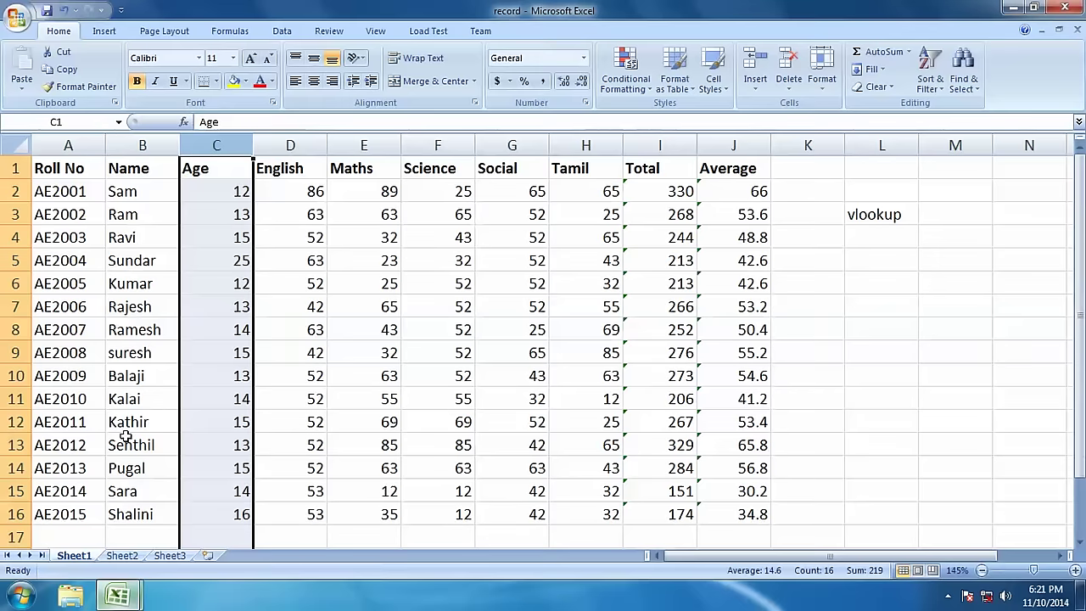
pyautogui.click(131, 193)
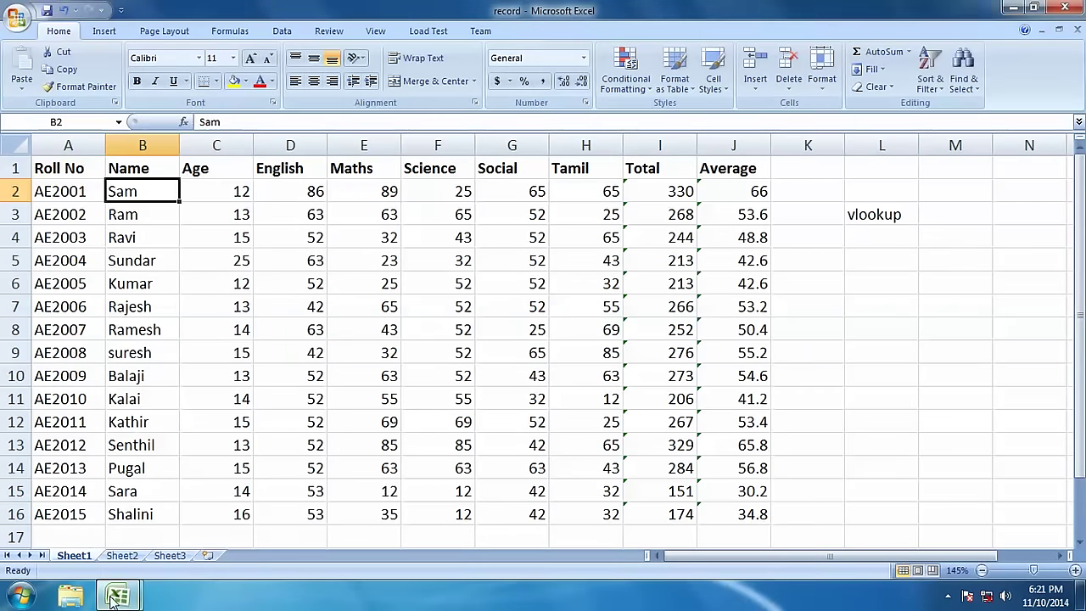
pyautogui.moveTo(117, 595)
pyautogui.click(213, 522)
pyautogui.click(174, 179)
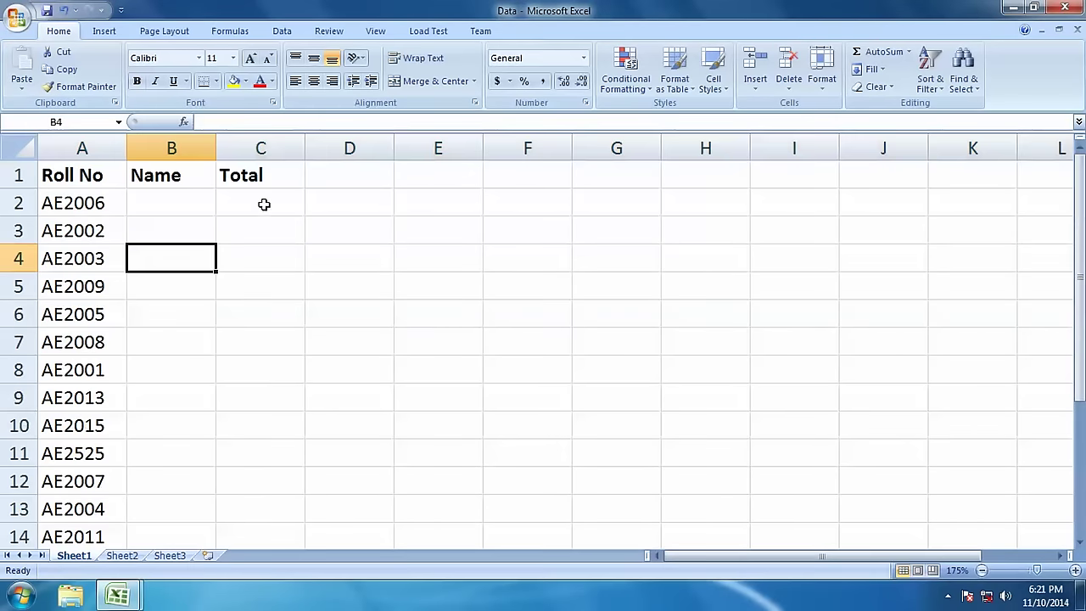
pyautogui.click(158, 202)
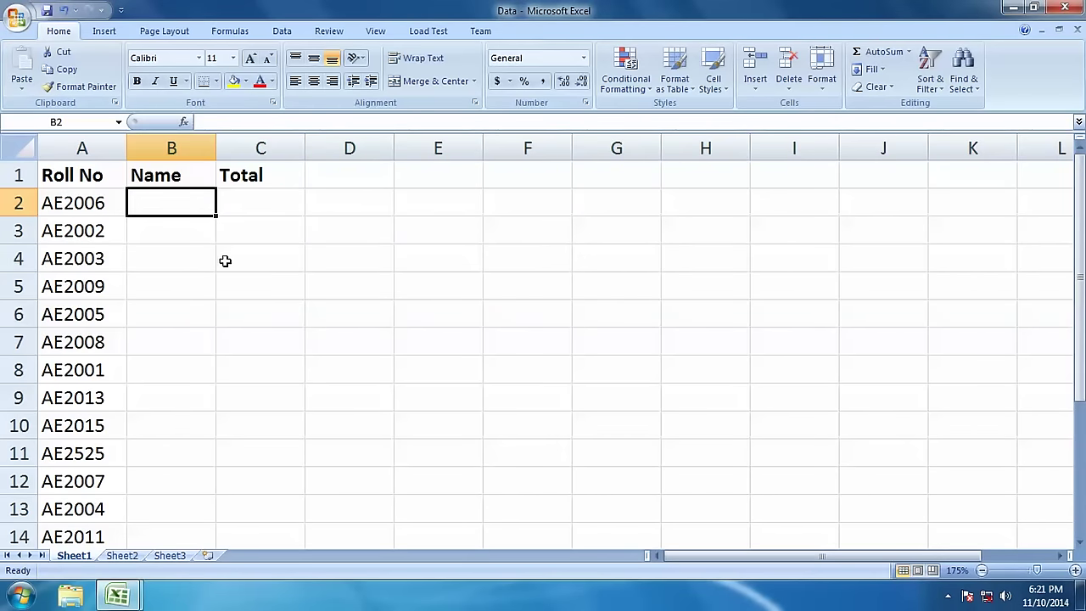
pyautogui.moveTo(117, 595)
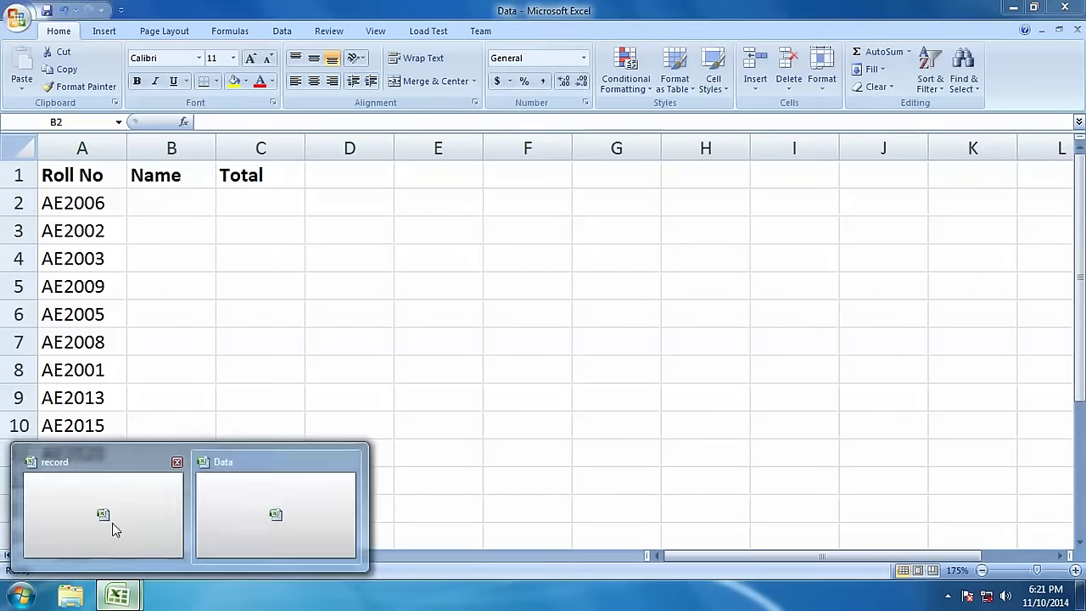
pyautogui.click(165, 508)
pyautogui.moveTo(76, 514)
pyautogui.mouseDown()
pyautogui.moveTo(90, 244)
pyautogui.moveTo(82, 209)
pyautogui.mouseUp()
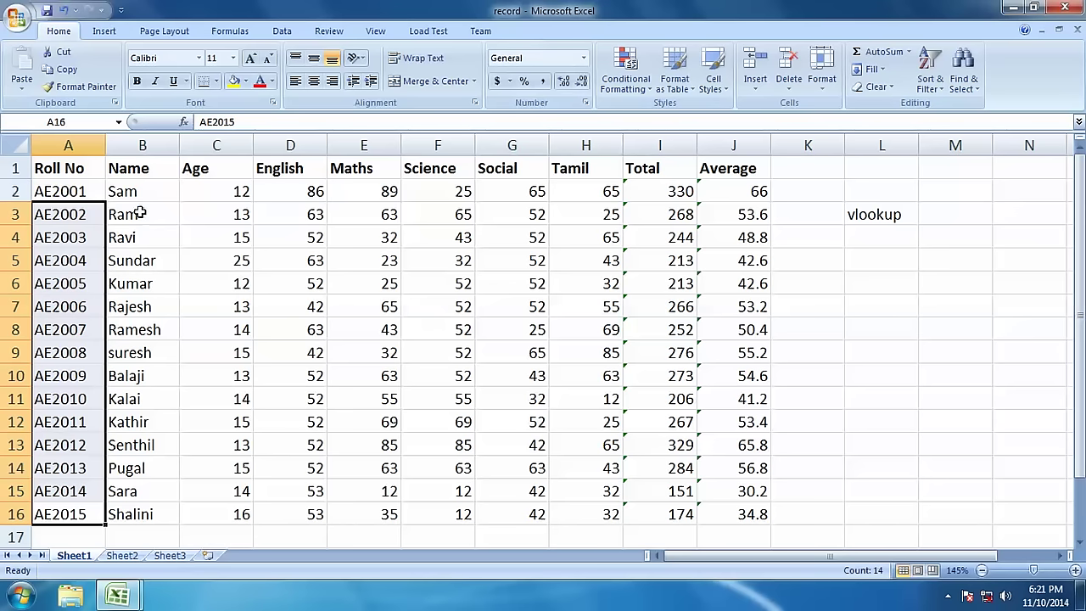
# Step: View the record and Data workbooks side by side with synchronous scrolling off
pyautogui.moveTo(138, 196); pyautogui.dragTo(138, 213)
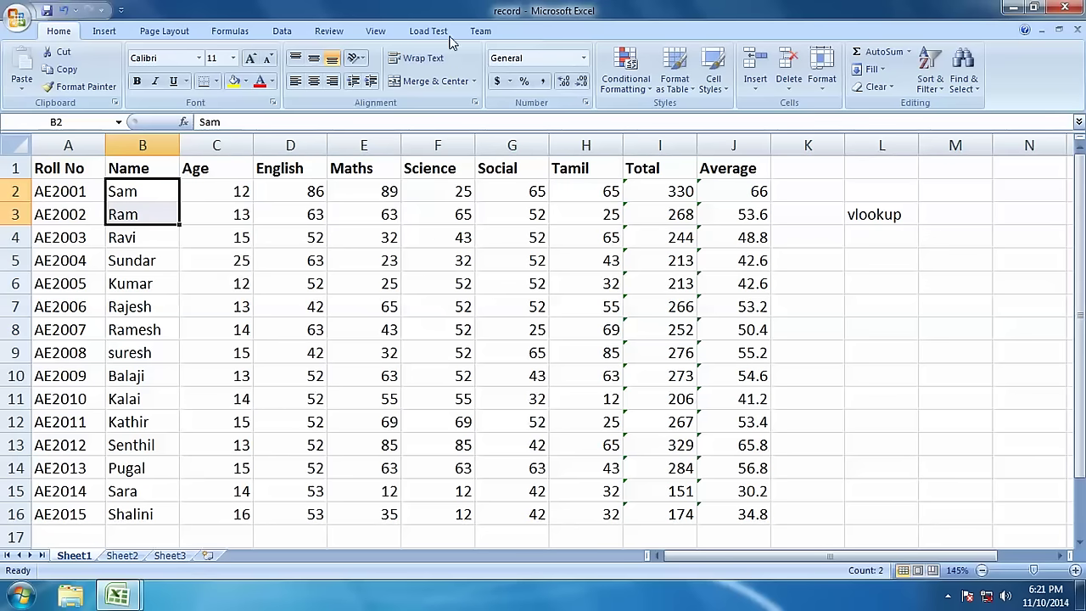
pyautogui.click(375, 31)
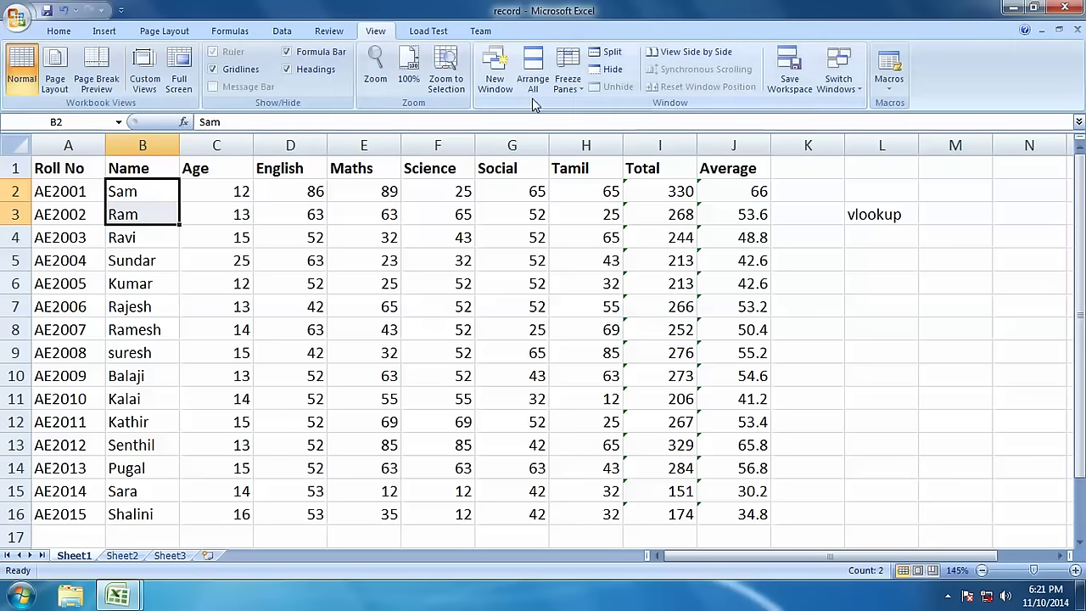
pyautogui.click(683, 58)
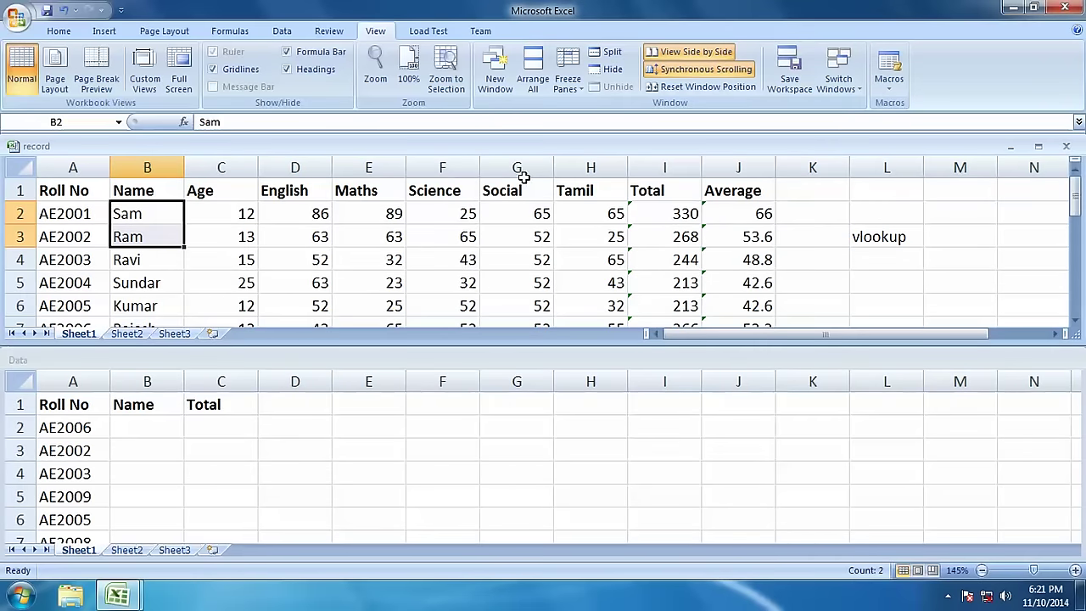
pyautogui.click(700, 69)
pyautogui.click(76, 428)
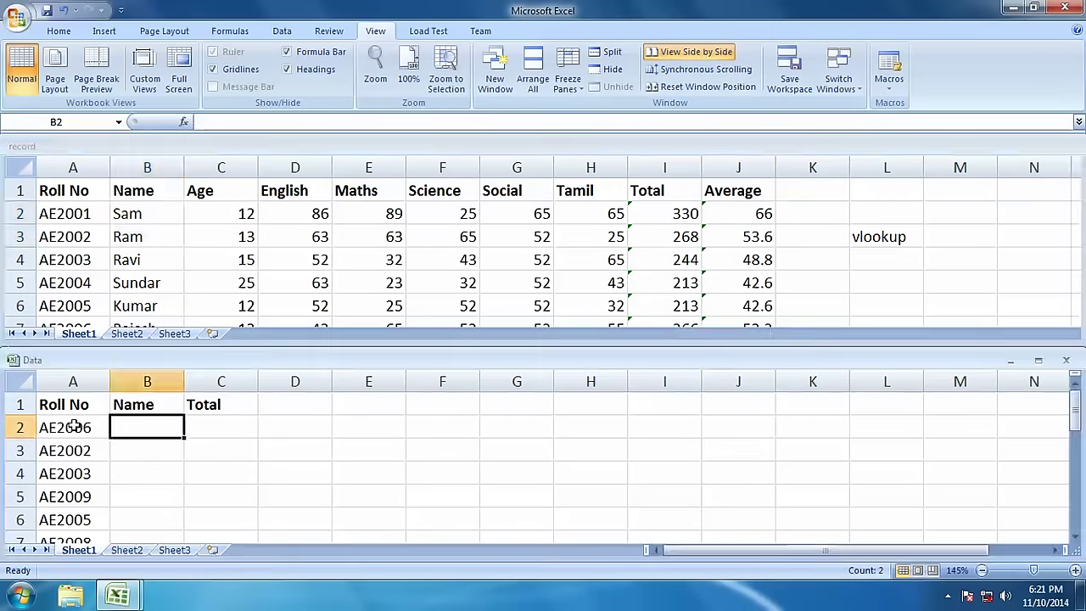
pyautogui.click(143, 299)
pyautogui.scroll(-1, 143, 298)
pyautogui.click(134, 264)
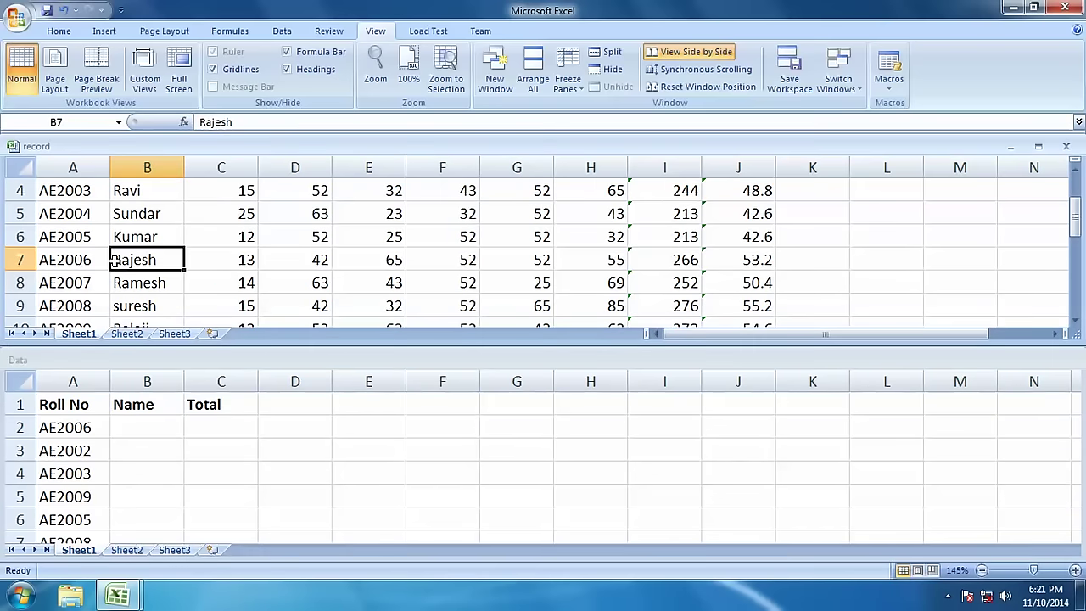
pyautogui.click(135, 424)
pyautogui.click(134, 424)
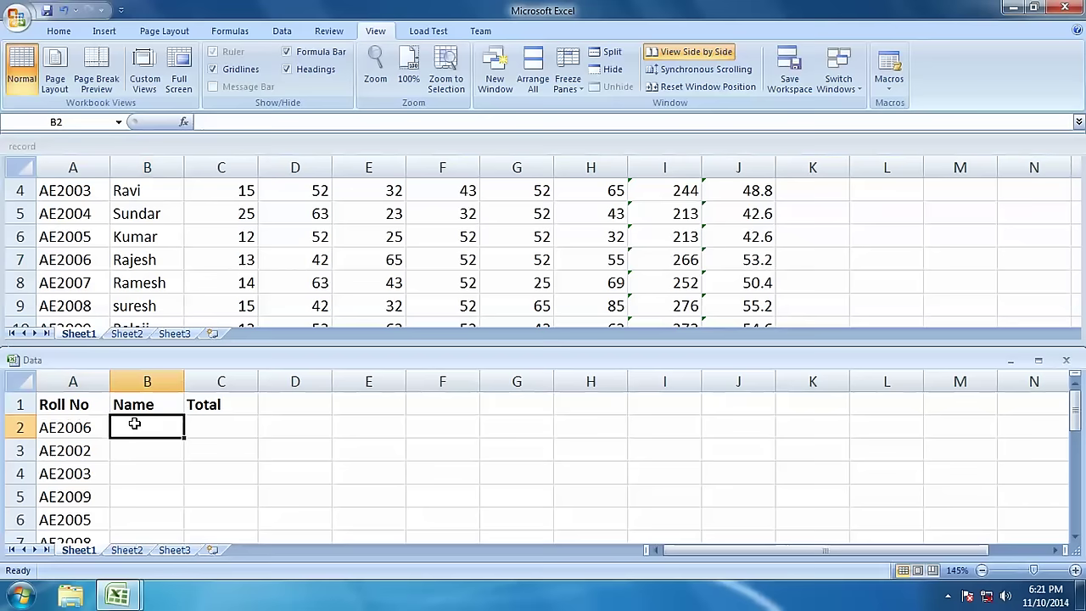
pyautogui.click(109, 287)
pyautogui.scroll(1, 127, 254)
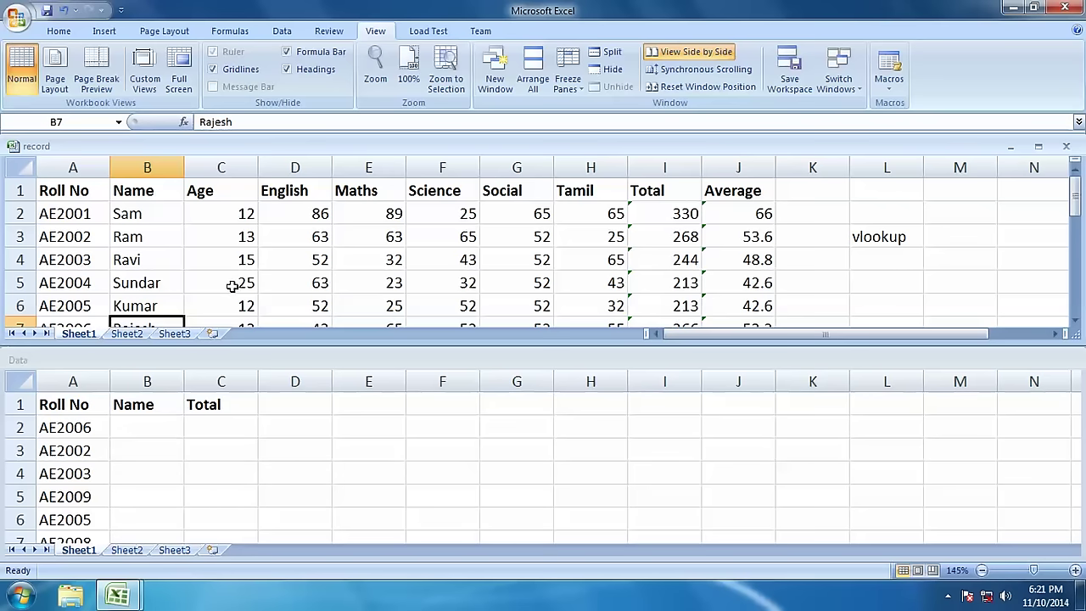
pyautogui.click(257, 251)
pyautogui.scroll(-5, 170, 280)
pyautogui.scroll(1, 139, 277)
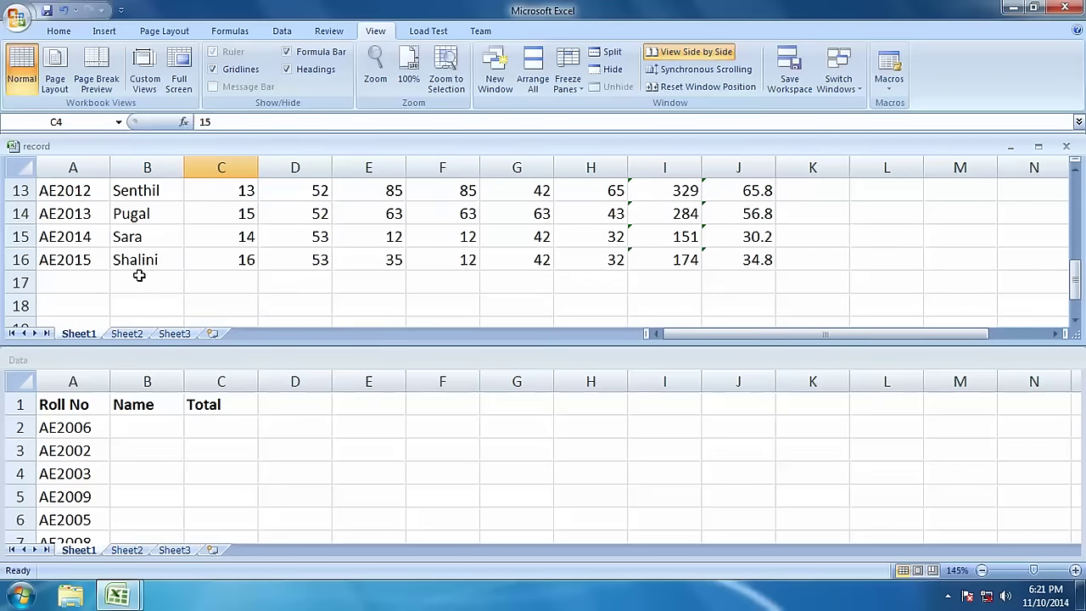
pyautogui.click(131, 275)
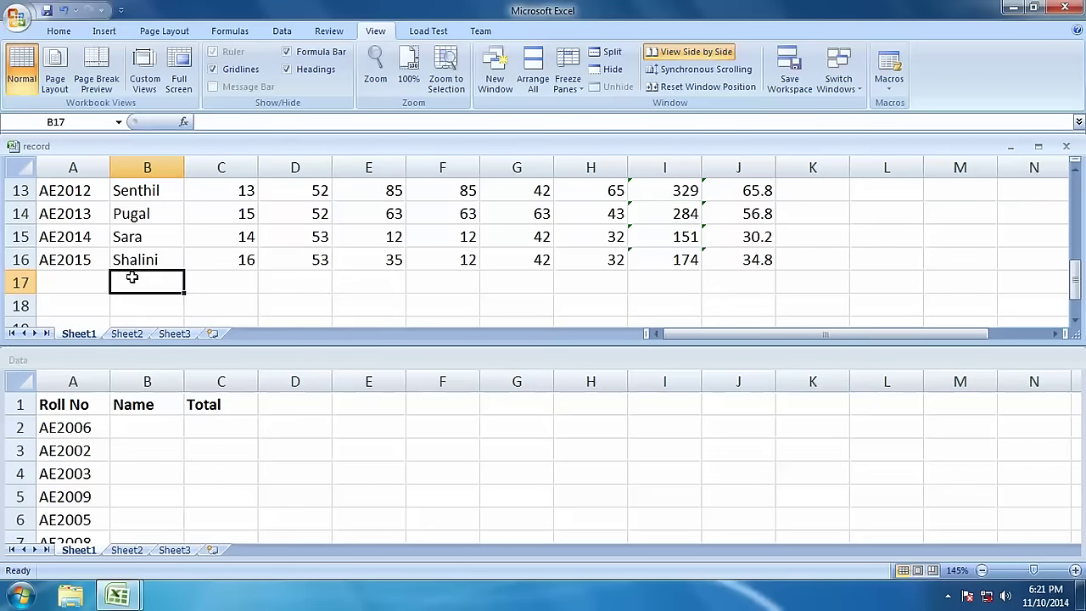
pyautogui.scroll(2, 135, 277)
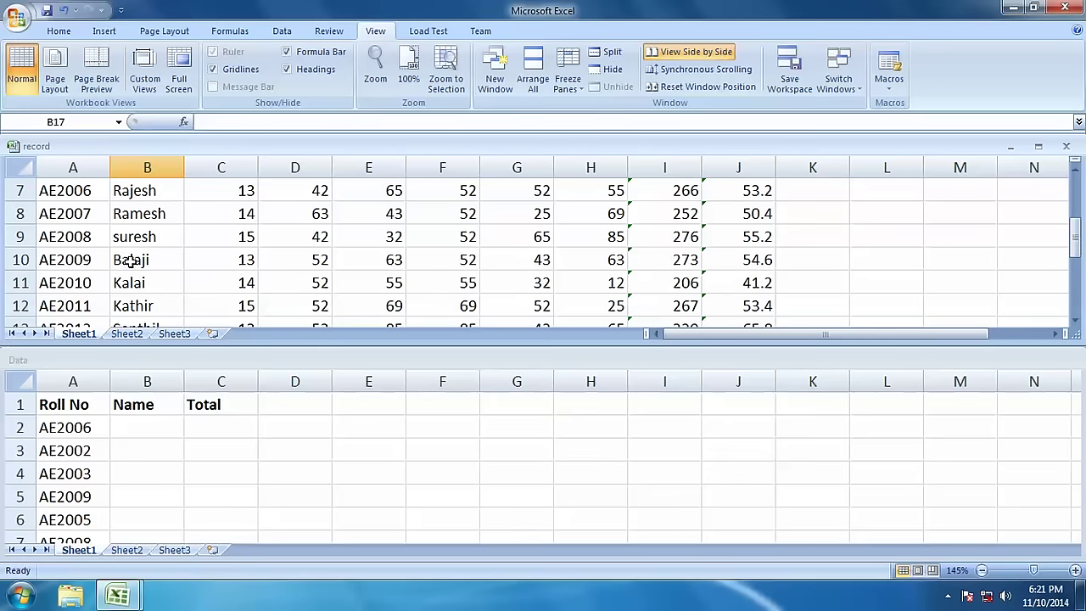
pyautogui.scroll(2, 166, 286)
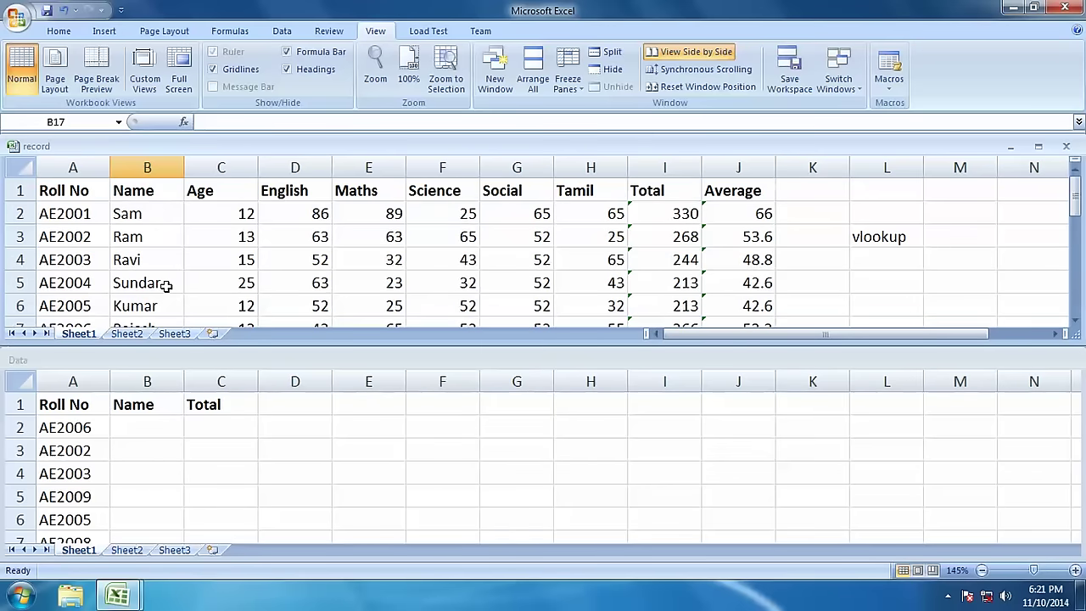
# Step: Restore and re-maximize the window, then turn off View Side by Side
pyautogui.click(1033, 8)
pyautogui.click(879, 127)
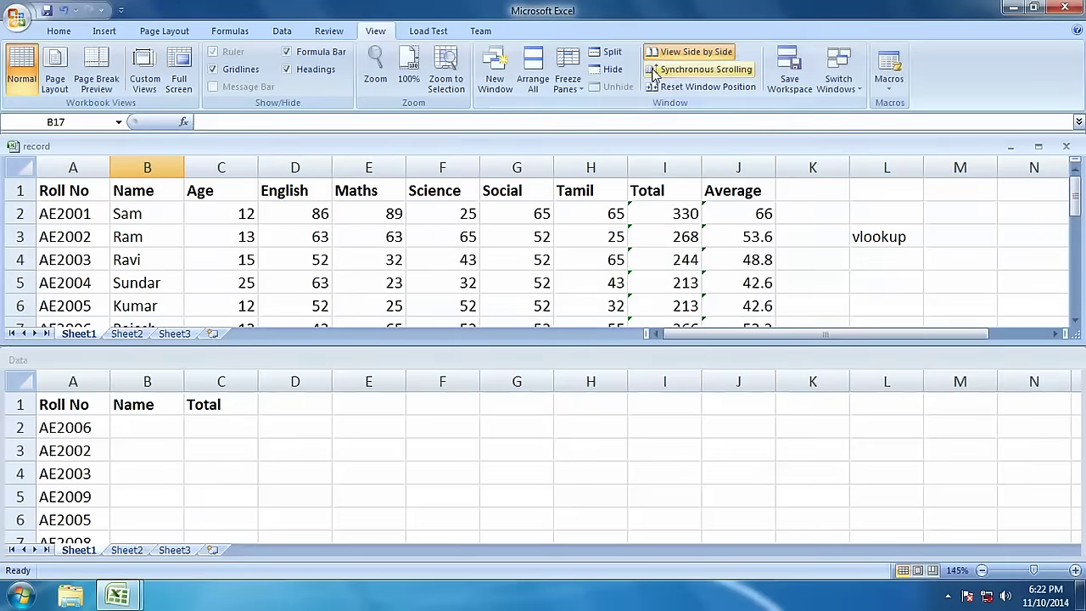
pyautogui.click(666, 53)
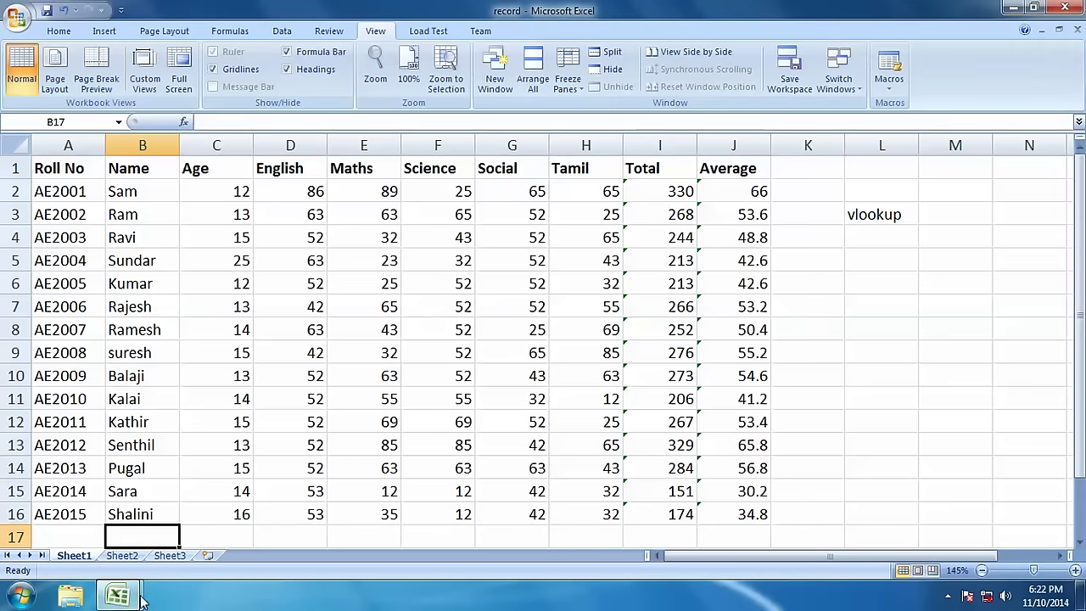
# Step: In Data cell B2, begin a VLOOKUP using column A as the lookup value
pyautogui.moveTo(119, 595)
pyautogui.click(231, 525)
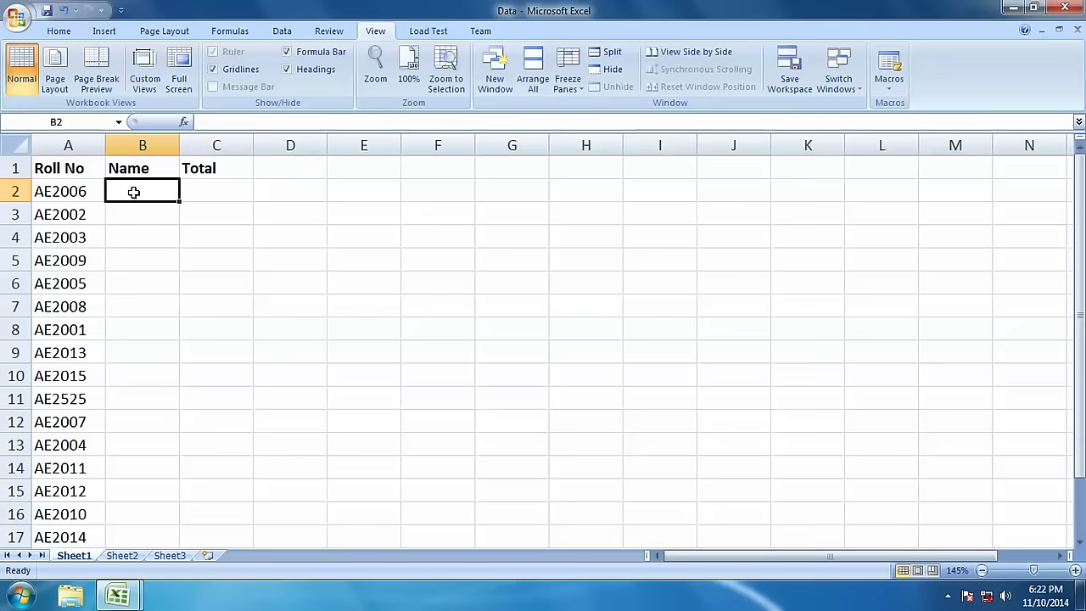
pyautogui.write('=vlookup(')
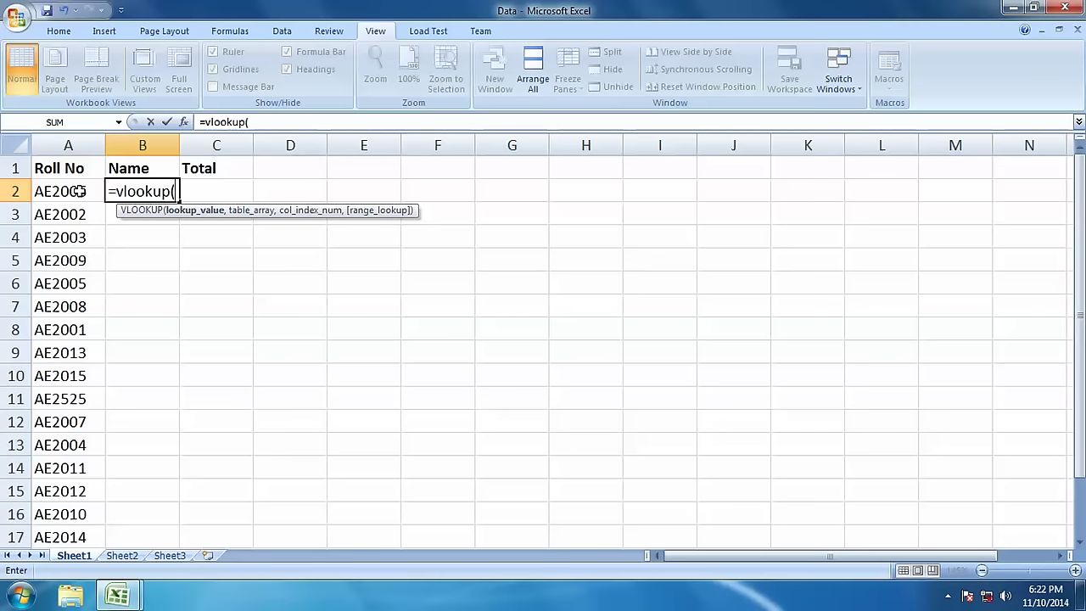
pyautogui.click(70, 140)
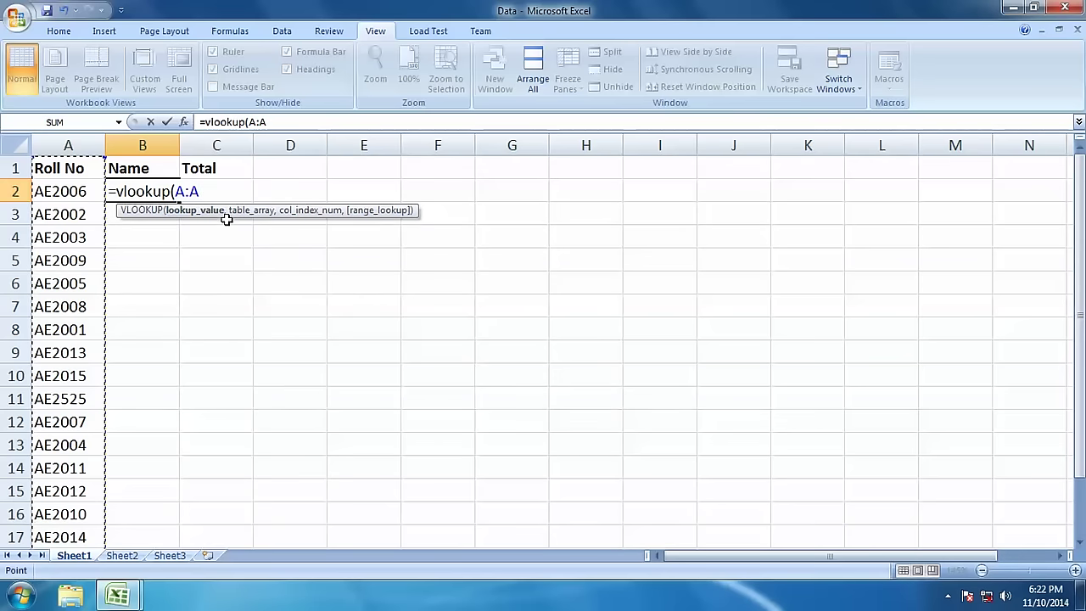
pyautogui.write(',')
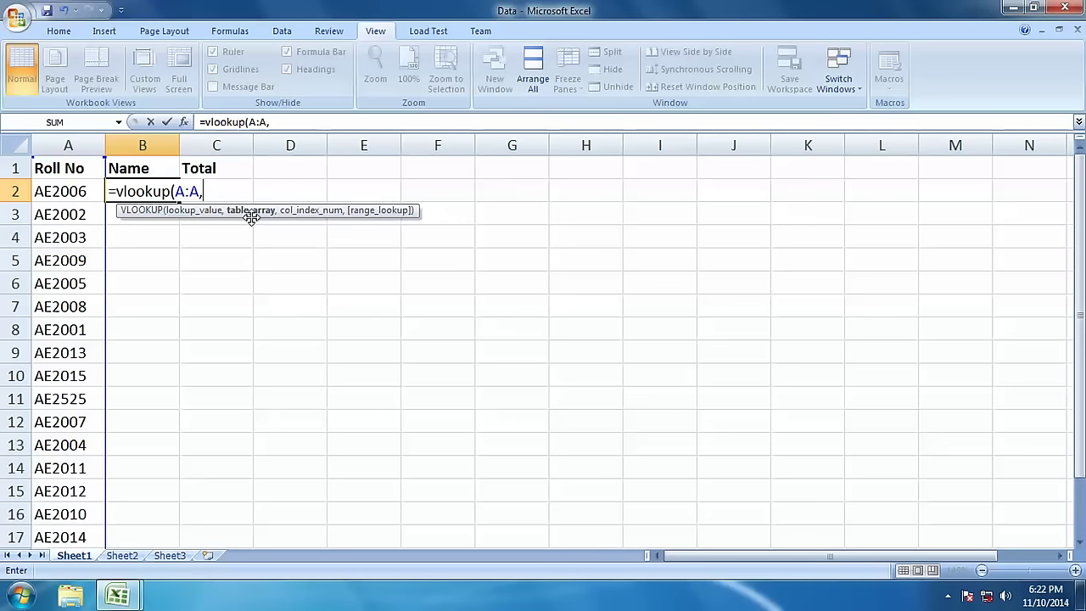
# Step: Complete it with record columns A:J, column index 2 and exact match 0
pyautogui.click(121, 602)
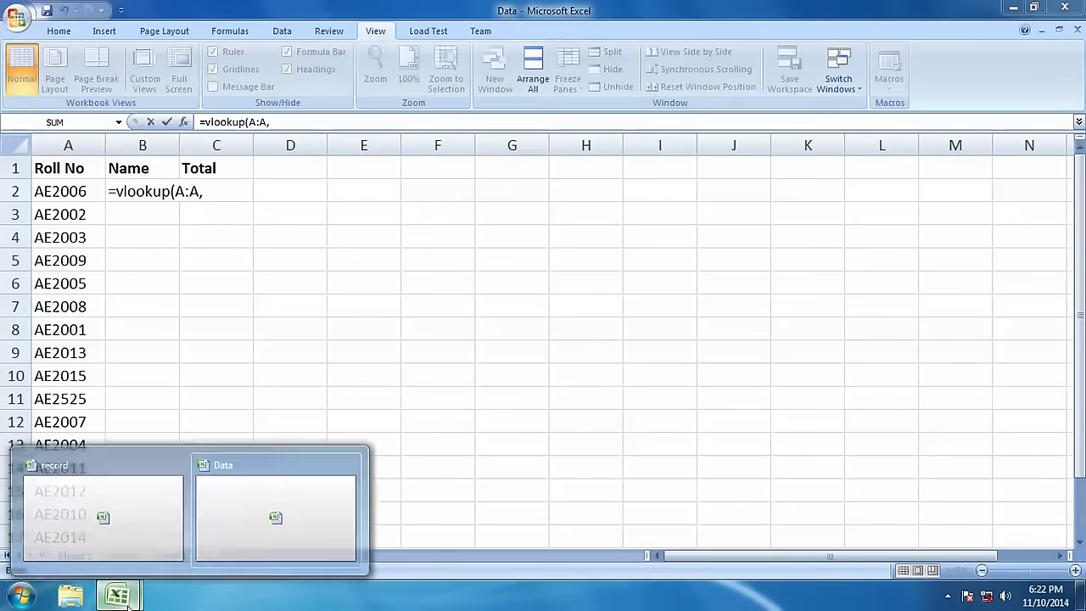
pyautogui.click(128, 520)
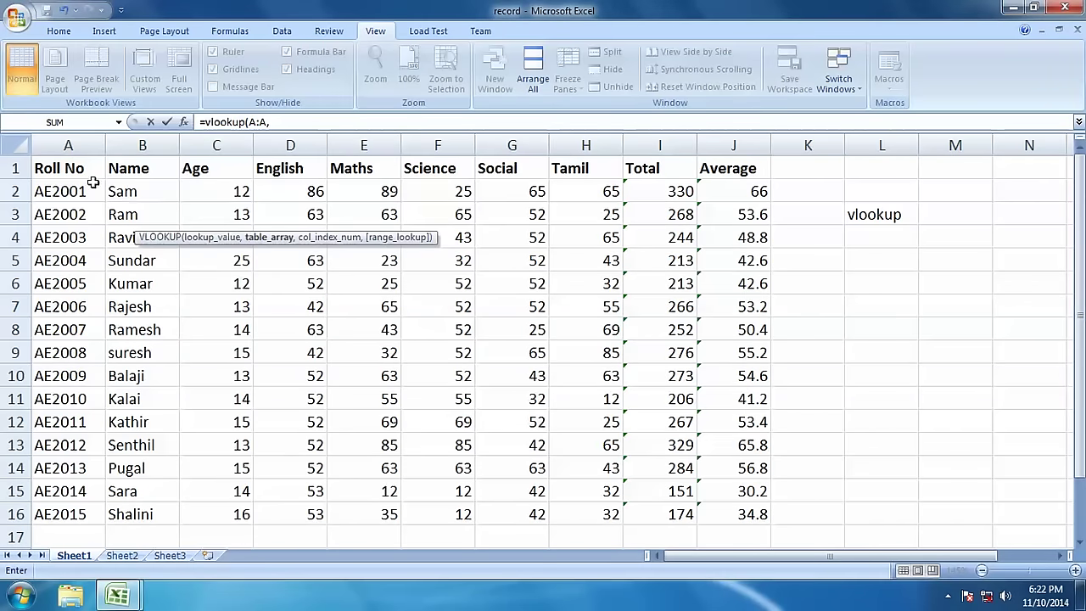
pyautogui.click(68, 143)
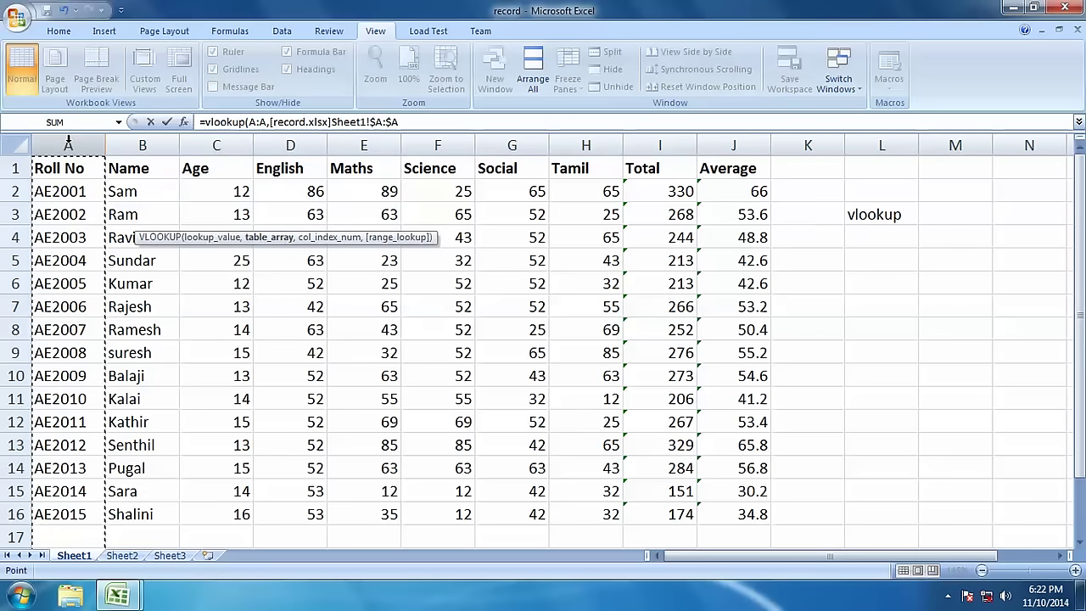
pyautogui.moveTo(68, 143); pyautogui.dragTo(688, 142)
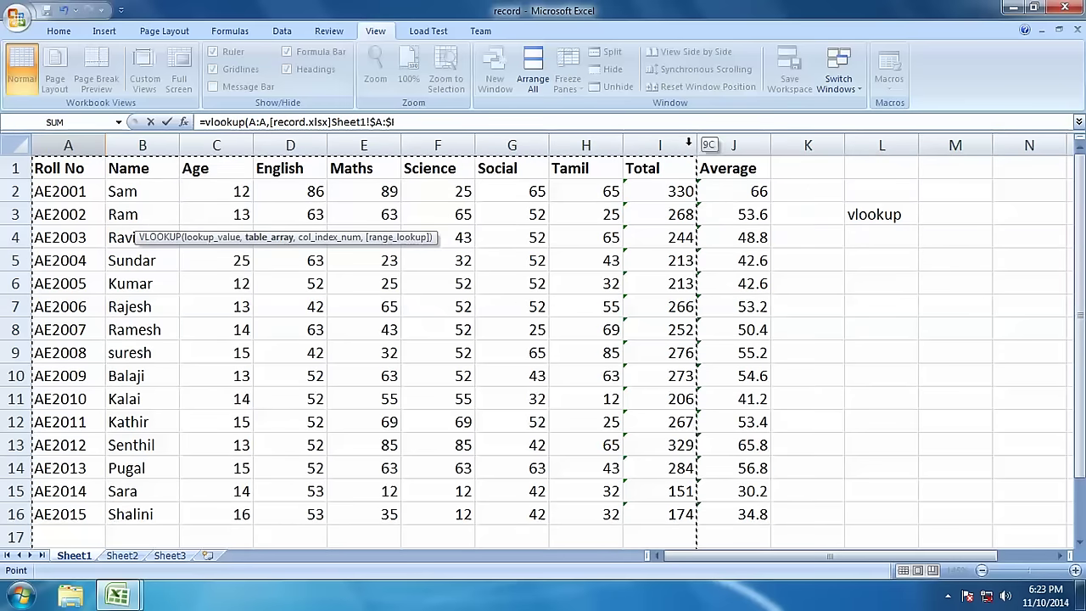
pyautogui.moveTo(688, 143); pyautogui.dragTo(734, 142)
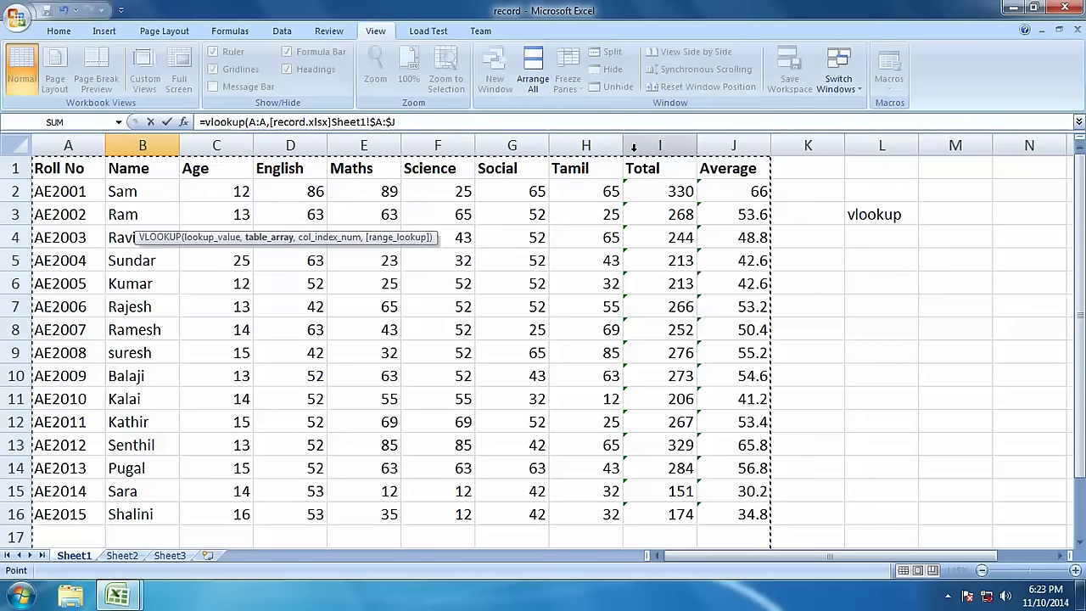
pyautogui.click(430, 126)
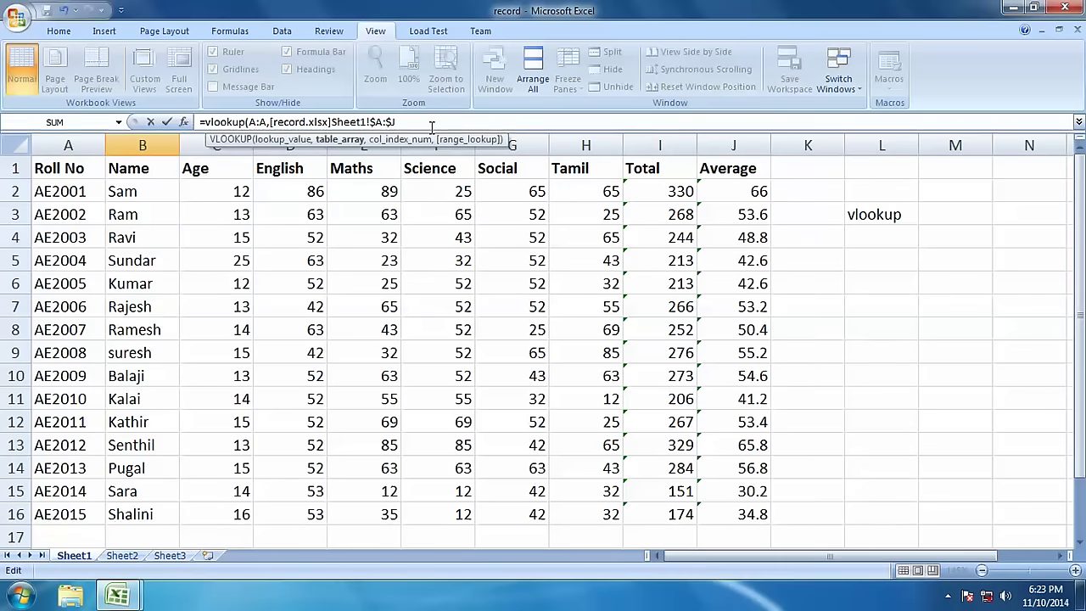
pyautogui.write(',')
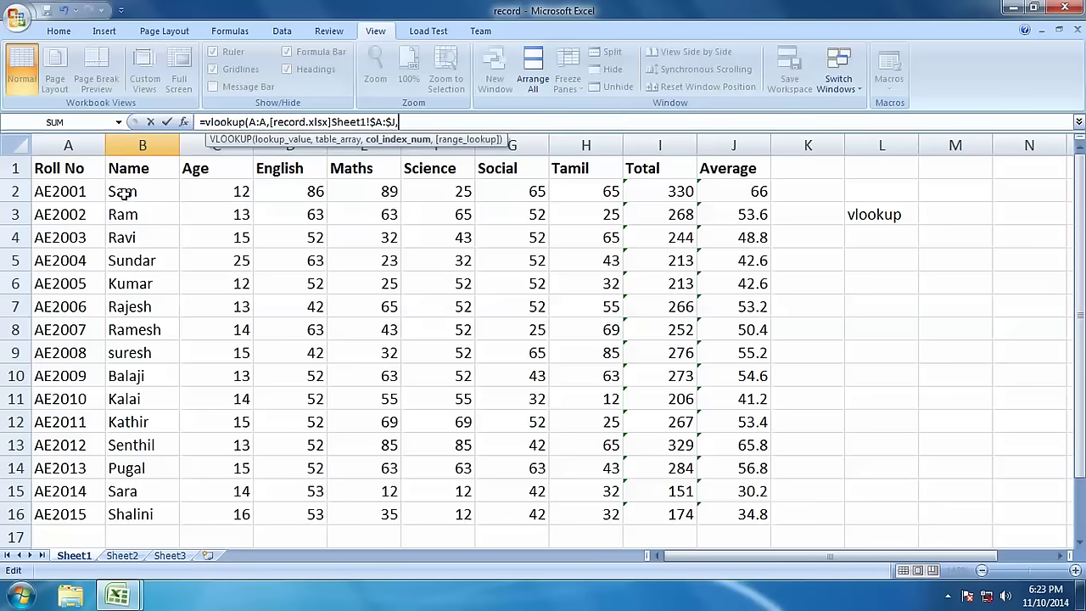
pyautogui.write('2')
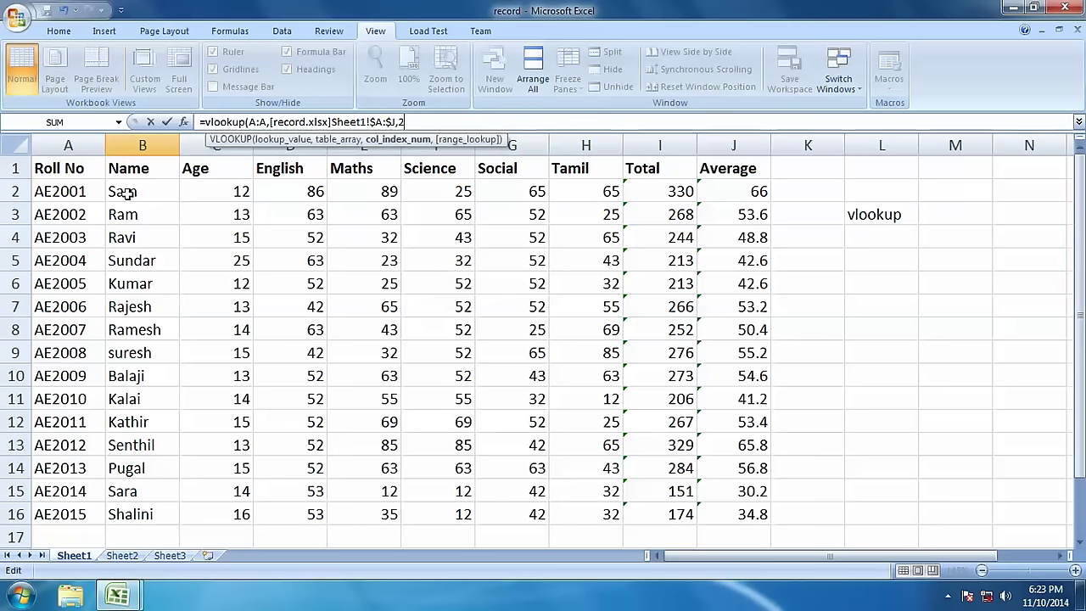
pyautogui.write(',')
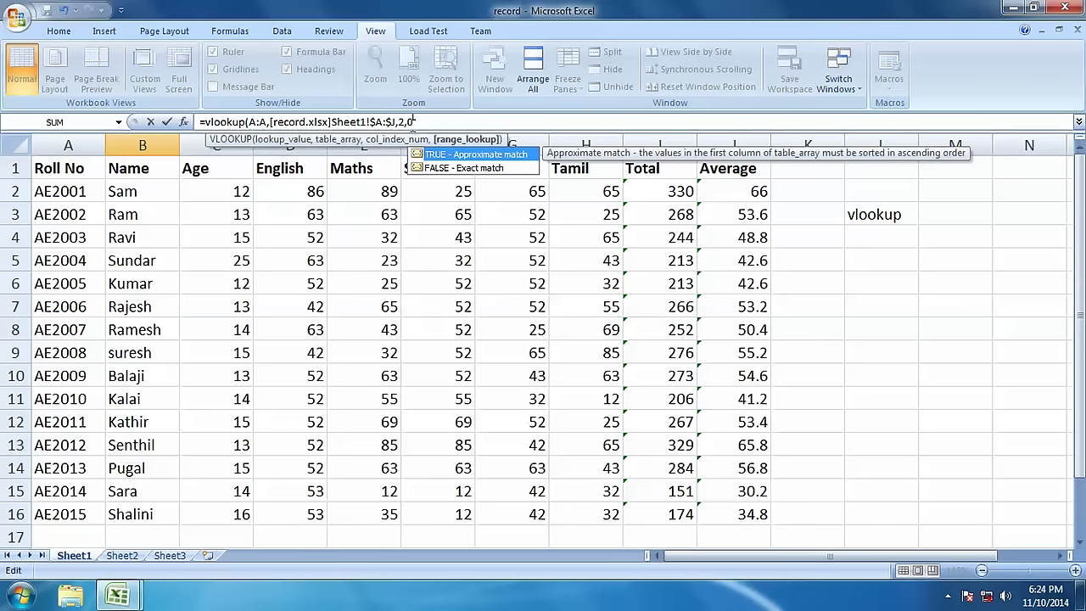
pyautogui.write('0')
pyautogui.press('Return')
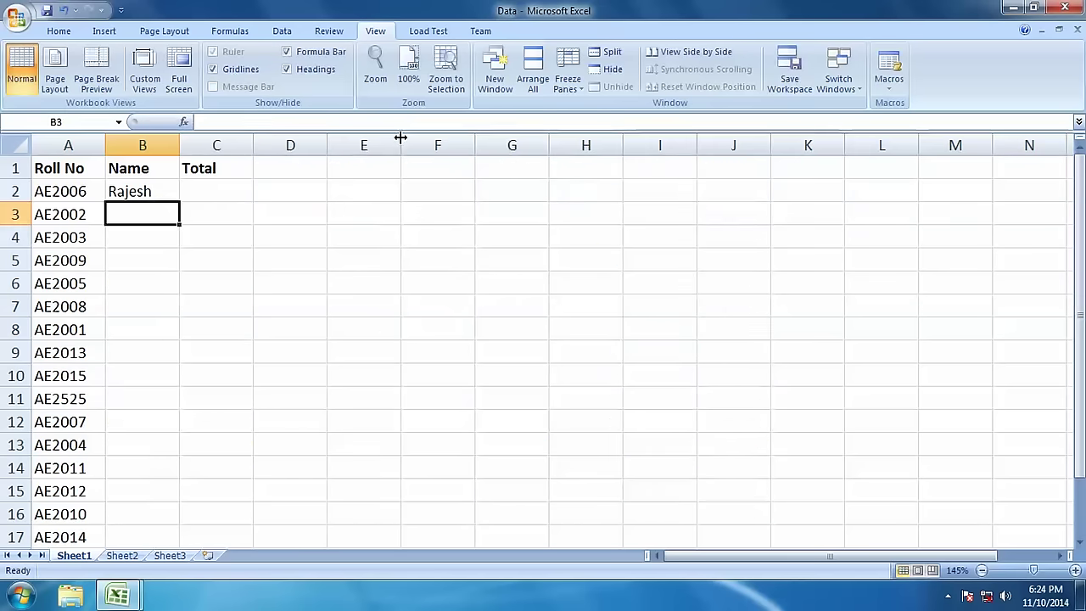
# Step: Fill B2's name lookup formula down column B to row 17
pyautogui.click(149, 193)
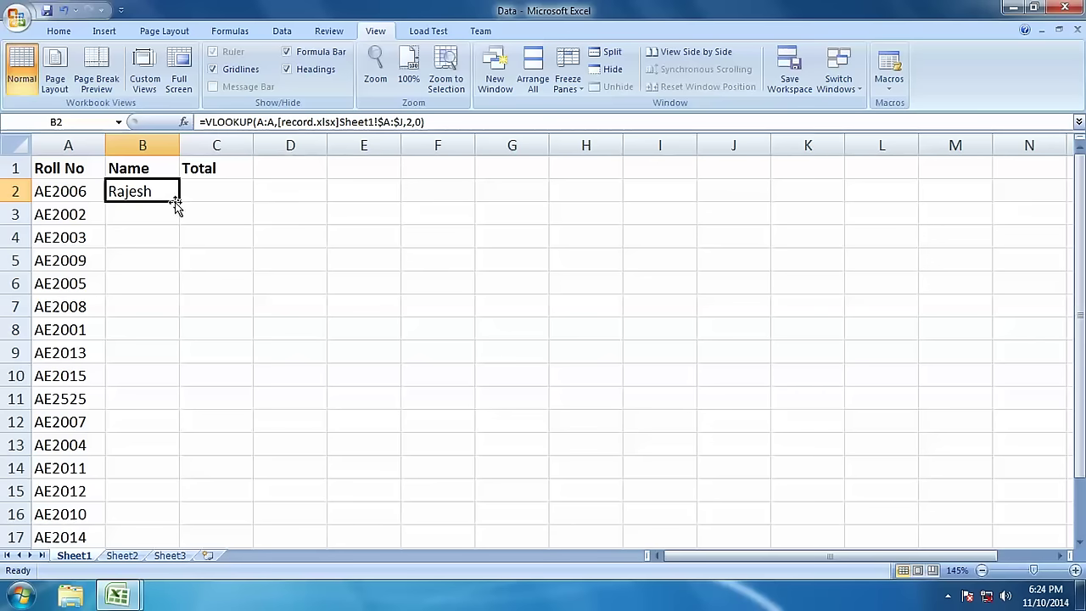
pyautogui.moveTo(178, 202); pyautogui.dragTo(154, 472)
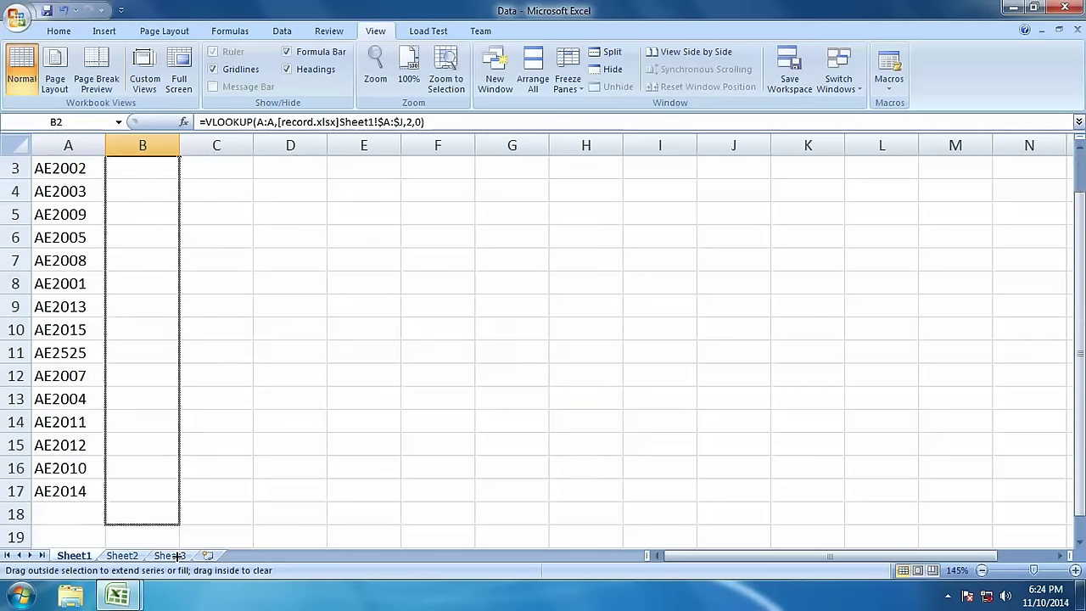
pyautogui.moveTo(156, 480); pyautogui.dragTo(155, 480)
pyautogui.scroll(1, 153, 454)
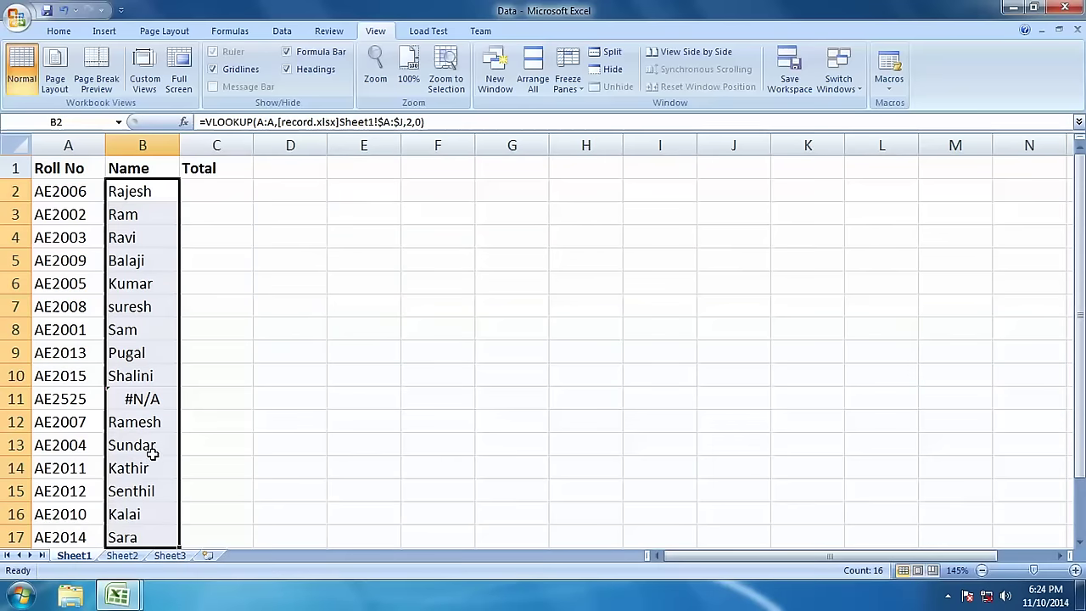
pyautogui.scroll(-1, 236, 308)
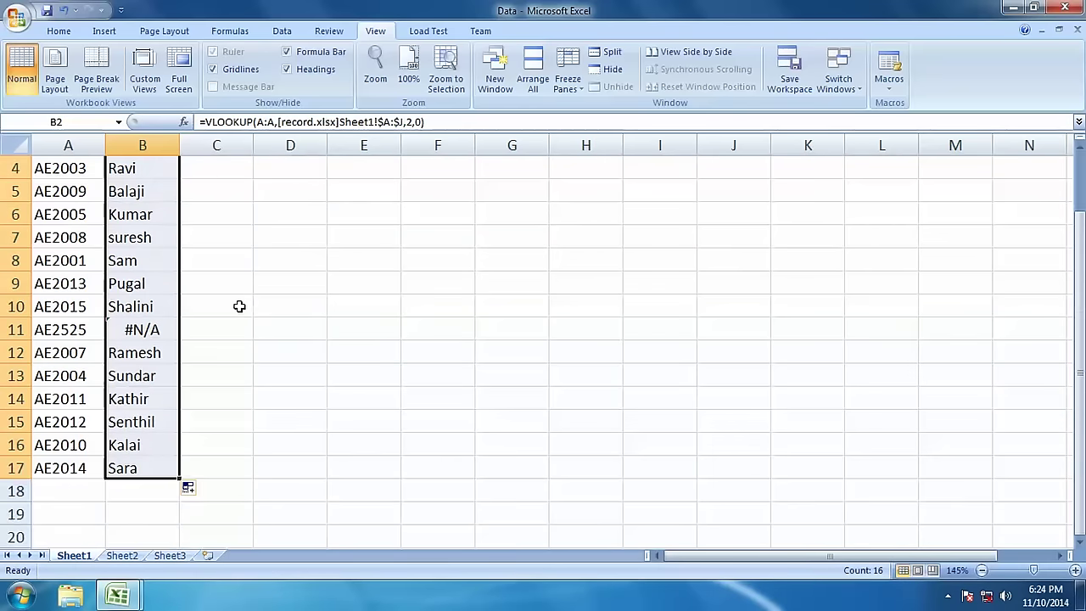
# Step: Copy the unmatched roll number AE2525 from A11 and switch to the record workbook
pyautogui.click(157, 331)
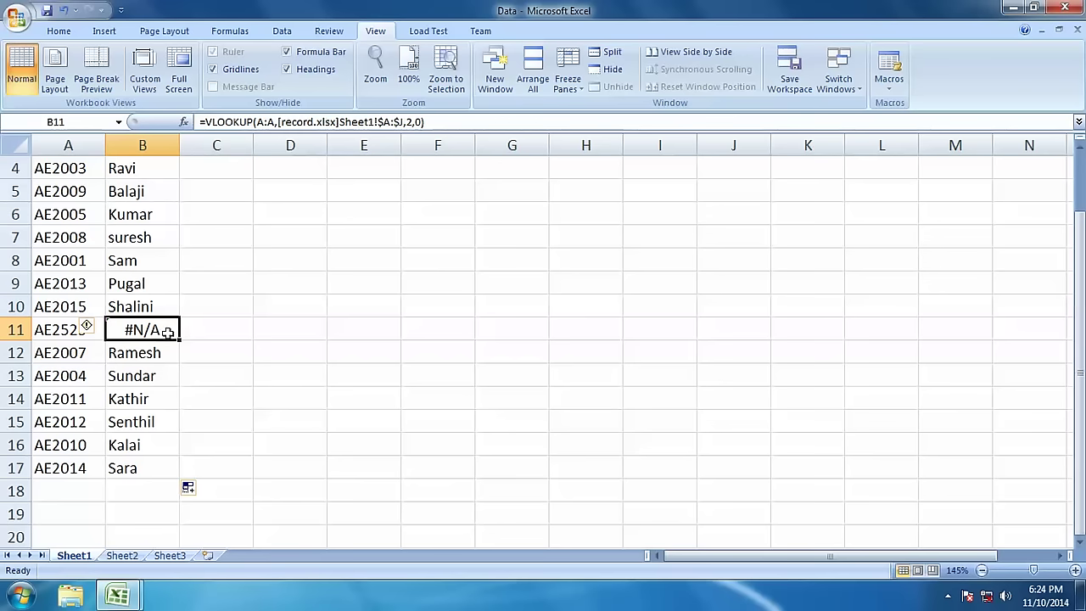
pyautogui.click(59, 334)
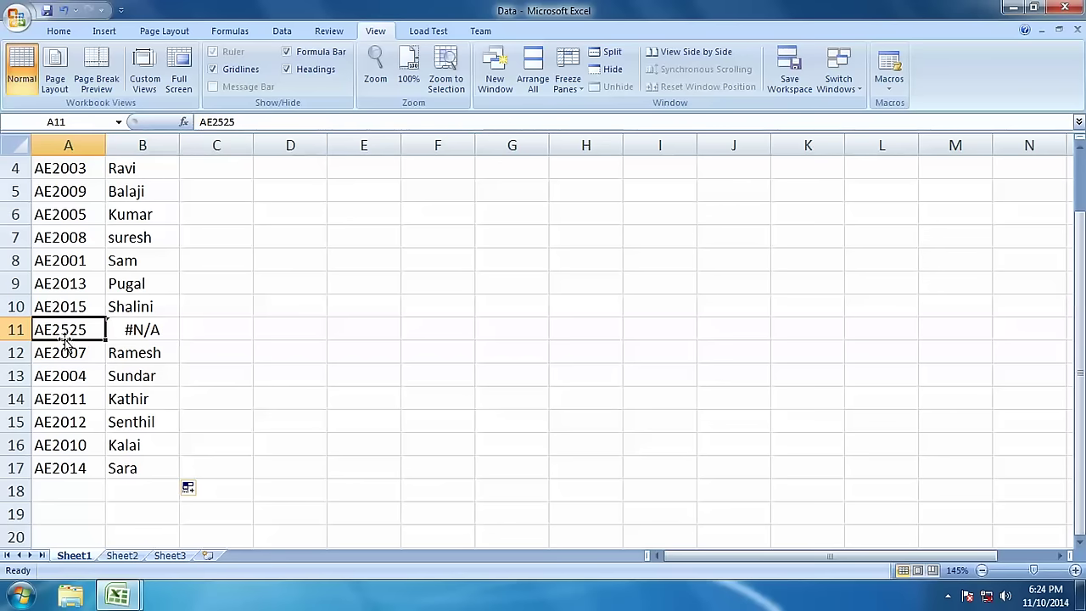
pyautogui.hotkey('ctrl', 'c')
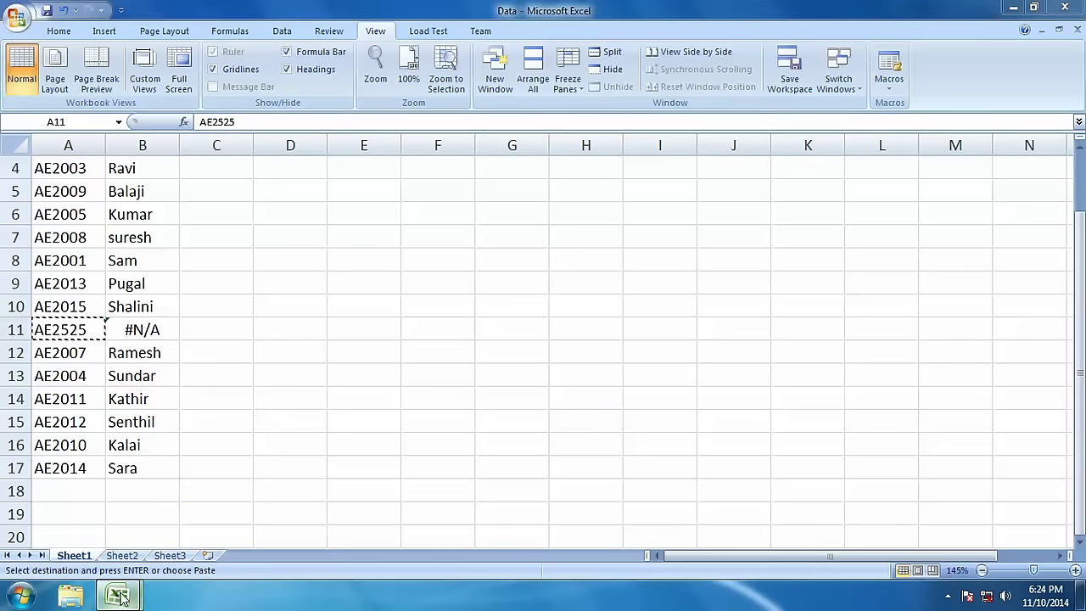
pyautogui.moveTo(117, 596)
pyautogui.click(147, 506)
pyautogui.click(205, 399)
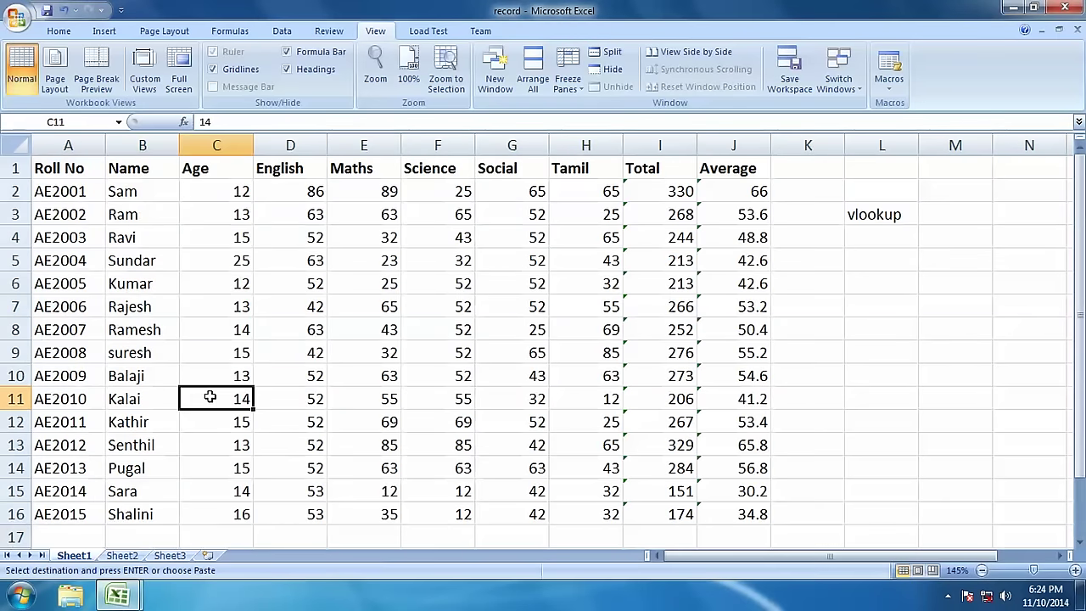
# Step: Search record for AE2525, confirm it isn't found, then return to Data
pyautogui.hotkey('ctrl', 'f')
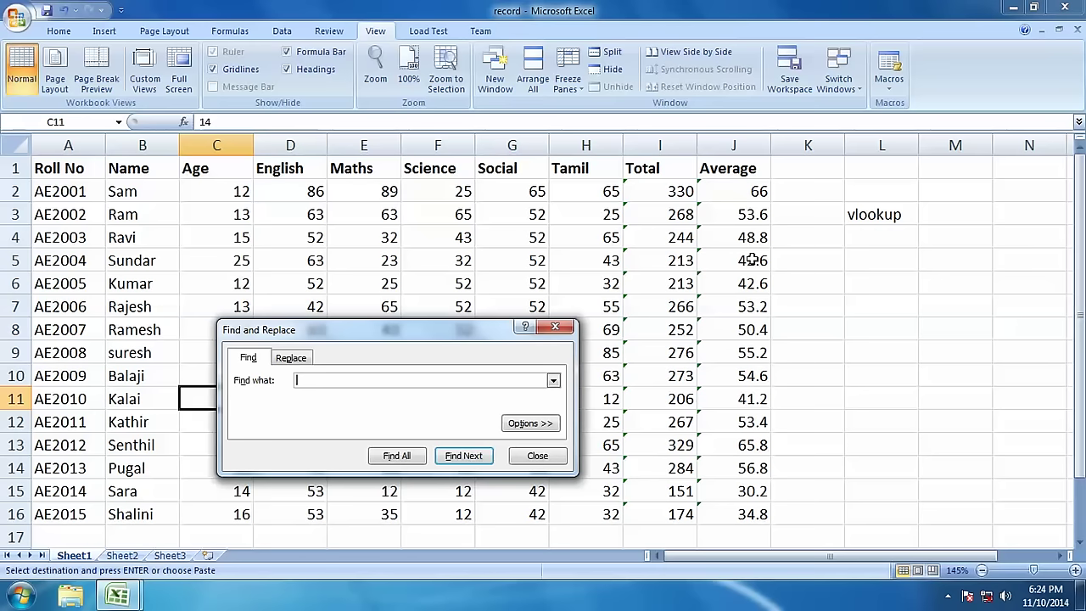
pyautogui.write('AE2525')
pyautogui.press('Return')
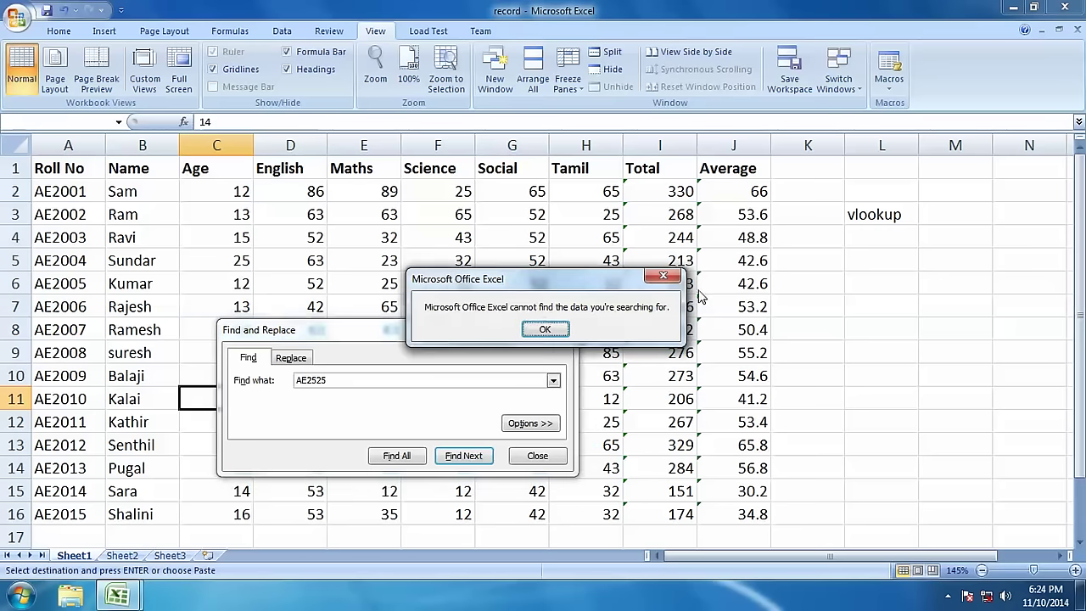
pyautogui.moveTo(506, 278); pyautogui.dragTo(362, 276)
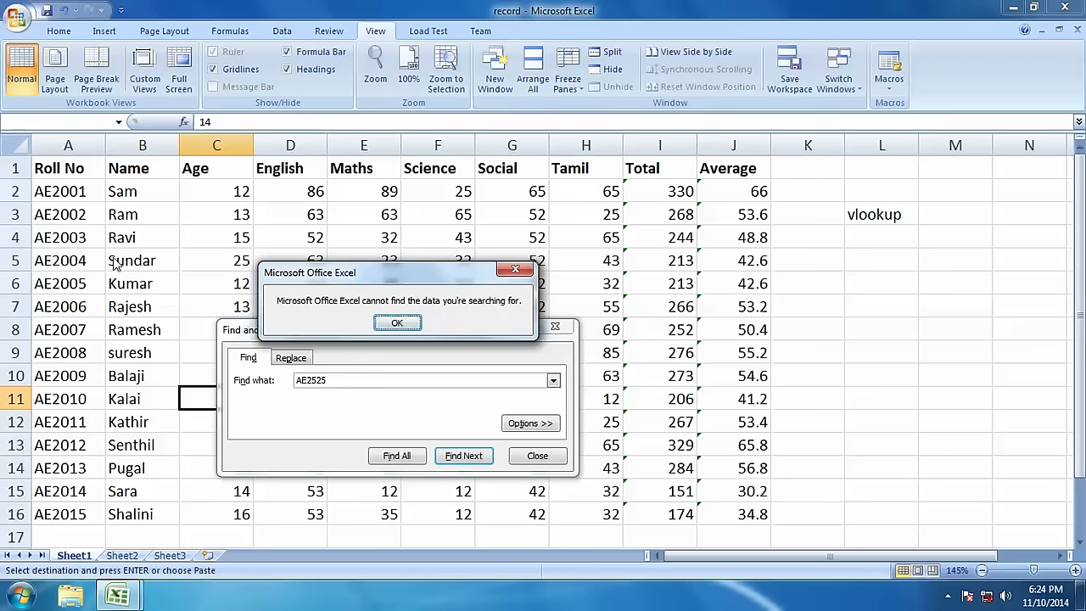
pyautogui.click(515, 270)
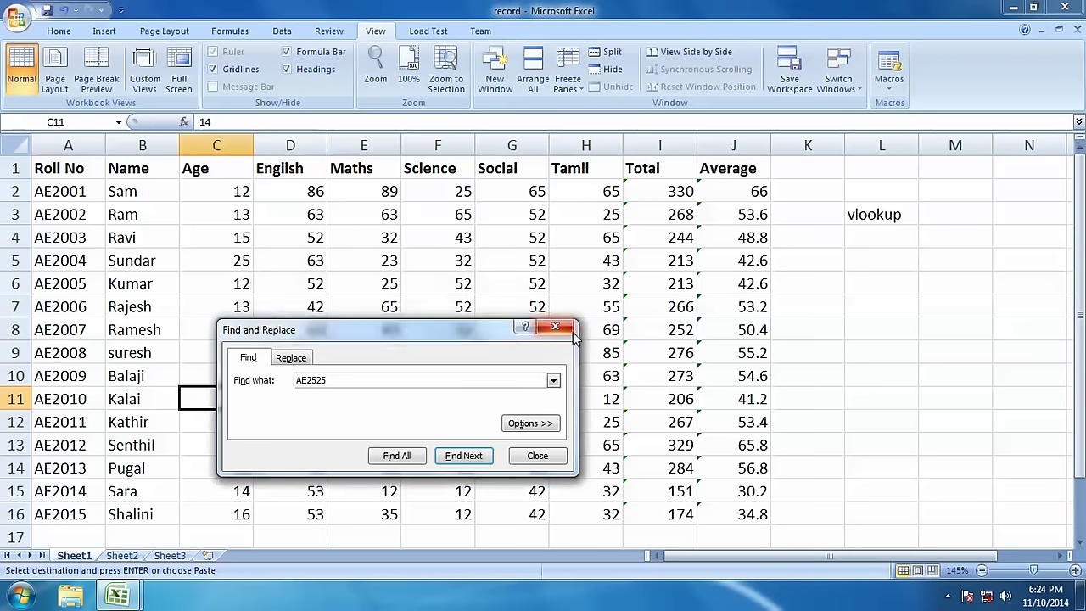
pyautogui.click(573, 332)
pyautogui.moveTo(117, 596)
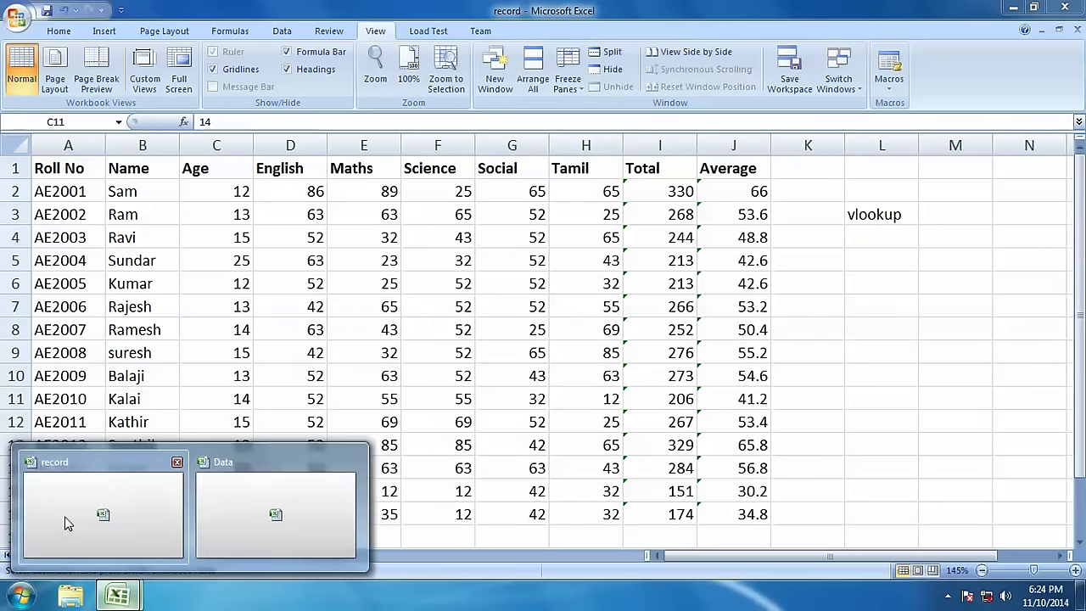
pyautogui.click(274, 512)
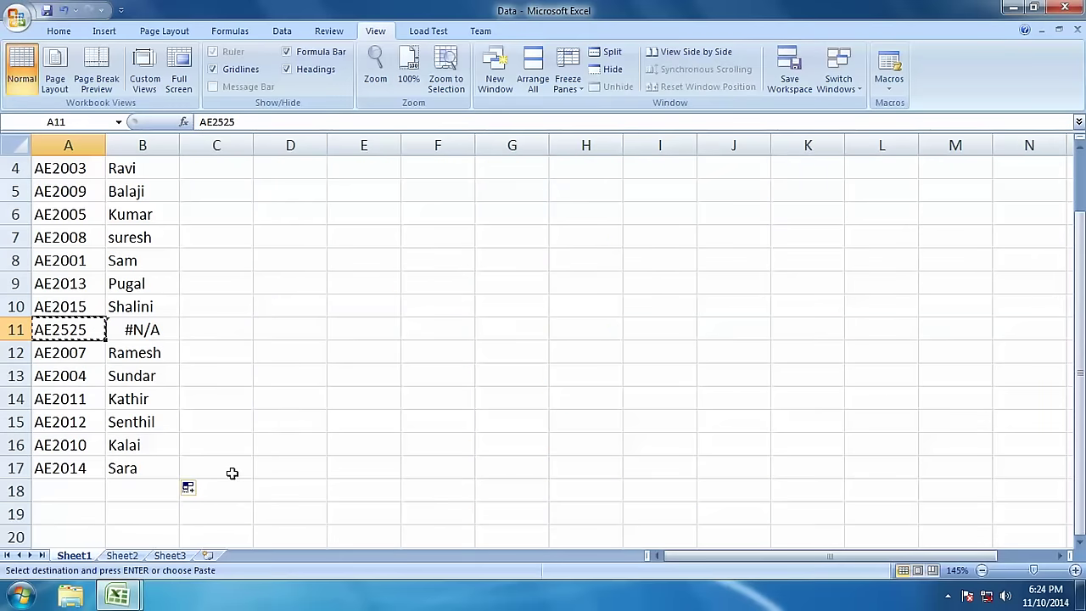
# Step: Delete row 11 holding AE2525 and its #N/A name result
pyautogui.click(151, 335)
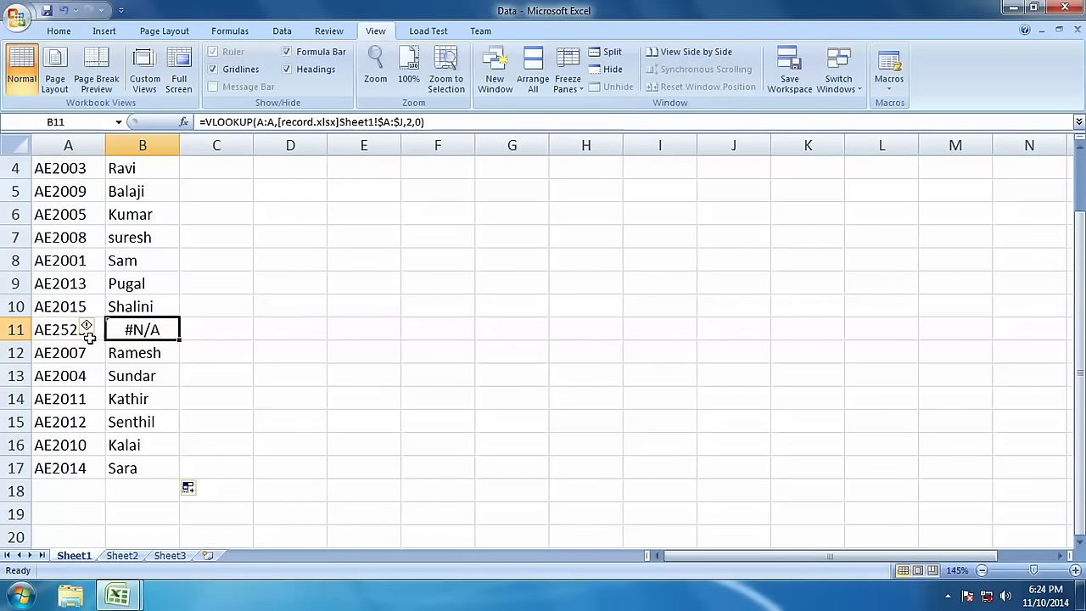
pyautogui.scroll(1, 108, 350)
pyautogui.rightClick(15, 398)
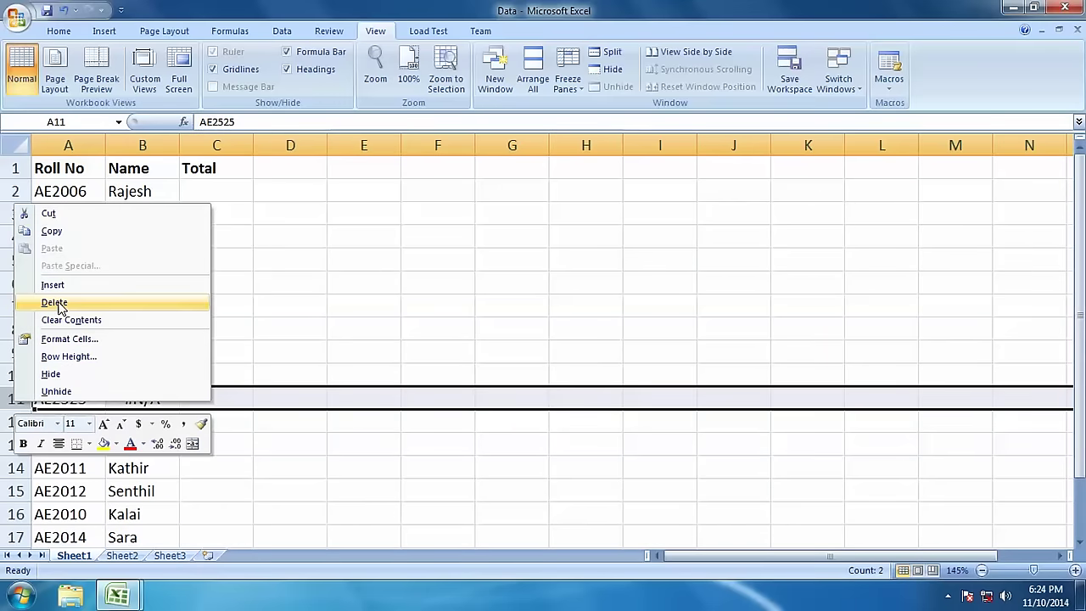
pyautogui.click(55, 303)
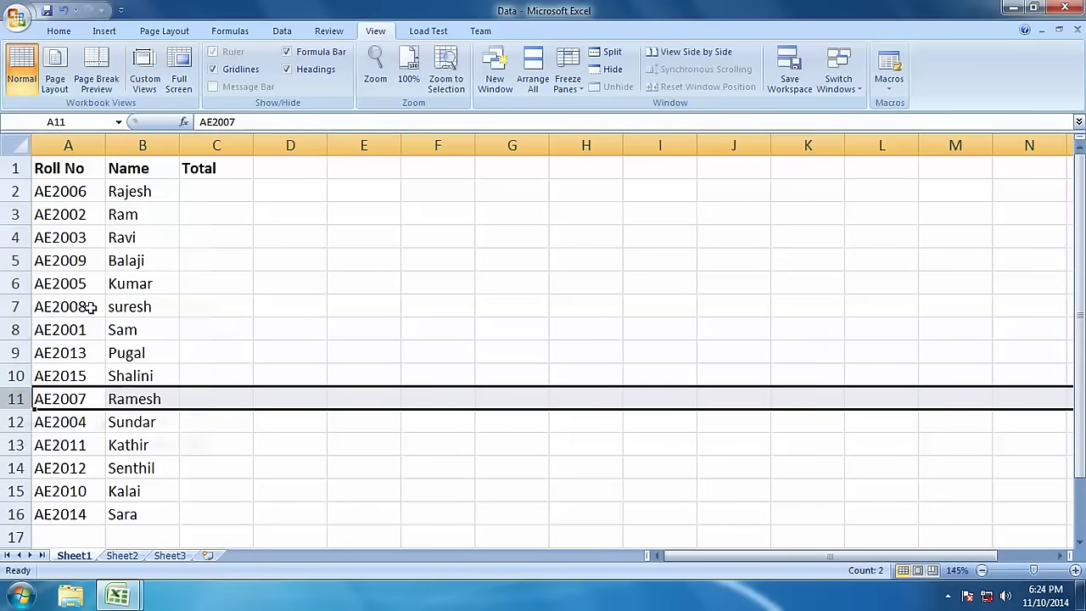
pyautogui.click(209, 190)
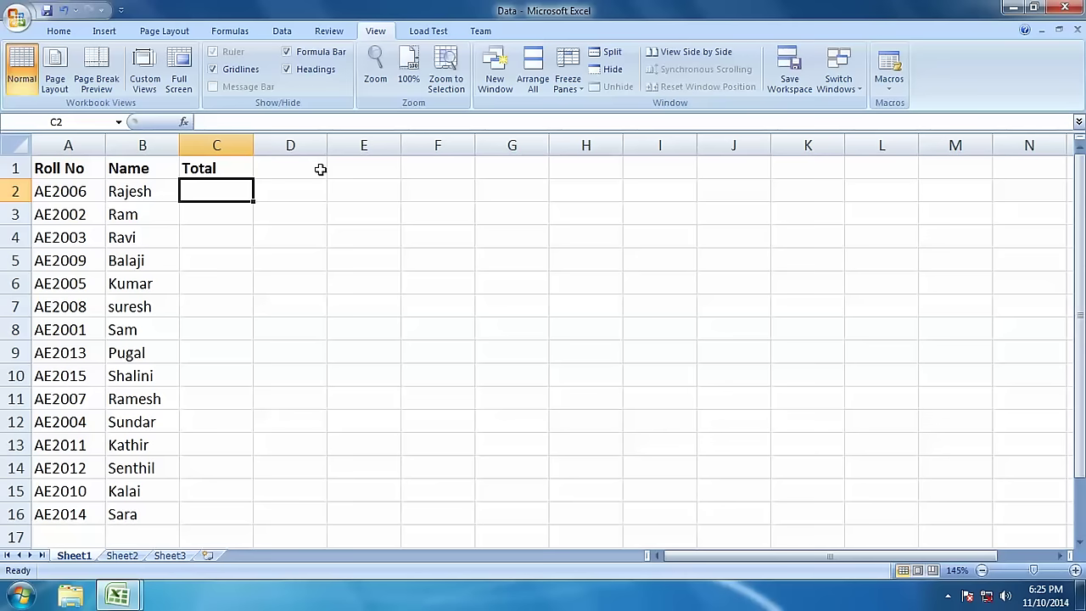
# Step: Enter =VLOOKUP(A:A, record columns A:J, 9, 0) in C2 to fetch the total
pyautogui.write('=v')
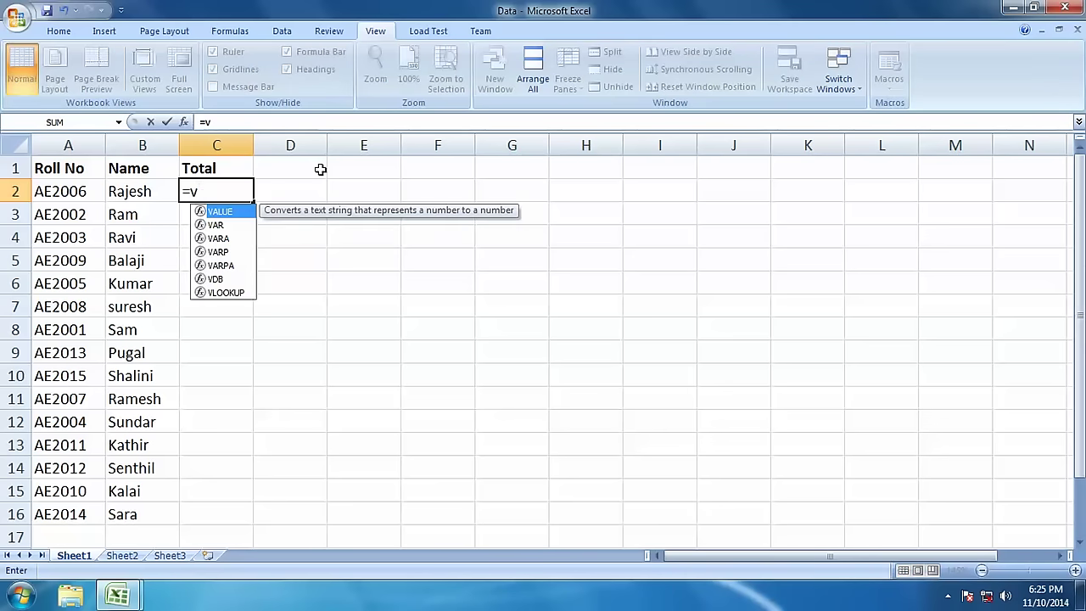
pyautogui.write('look')
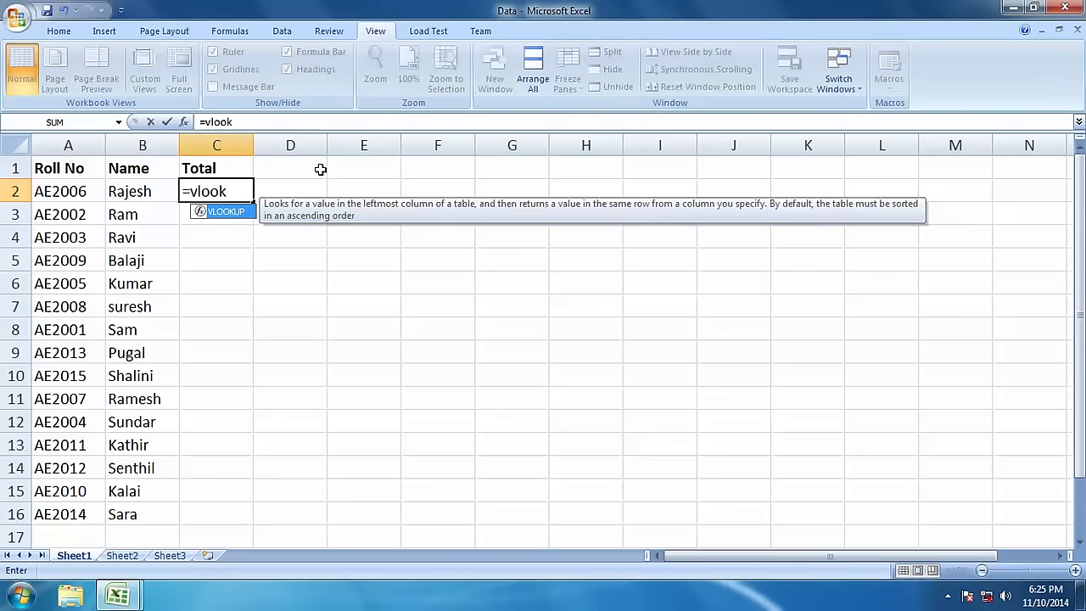
pyautogui.write('up(')
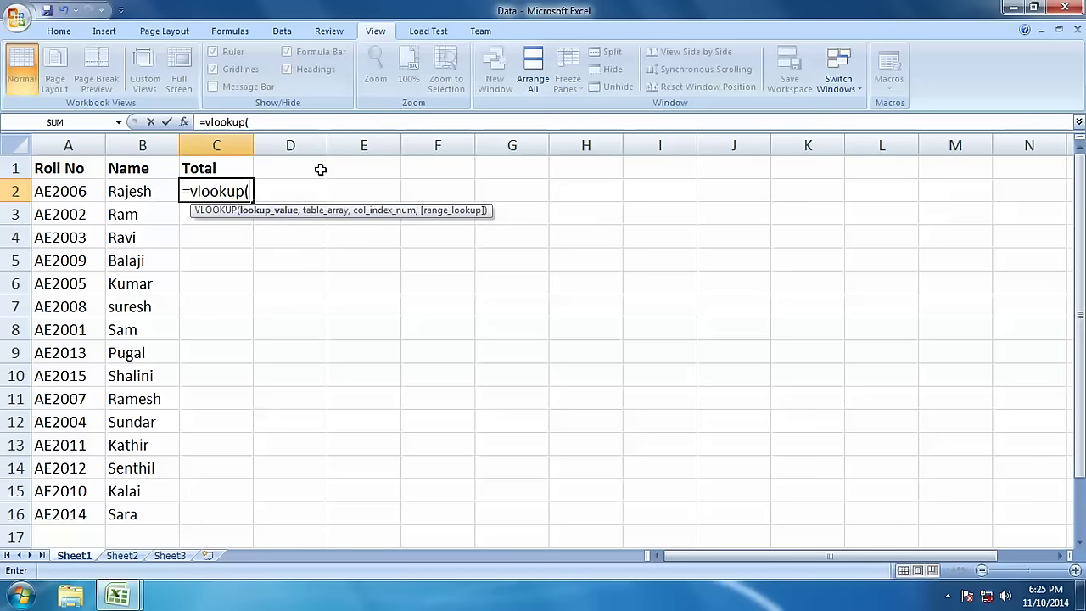
pyautogui.click(75, 147)
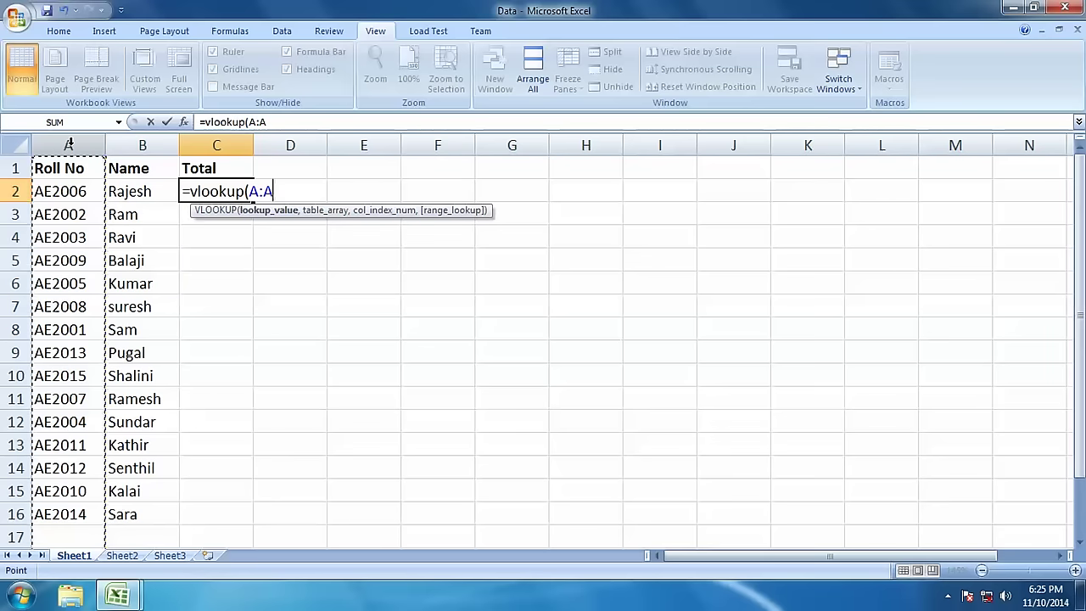
pyautogui.write(',')
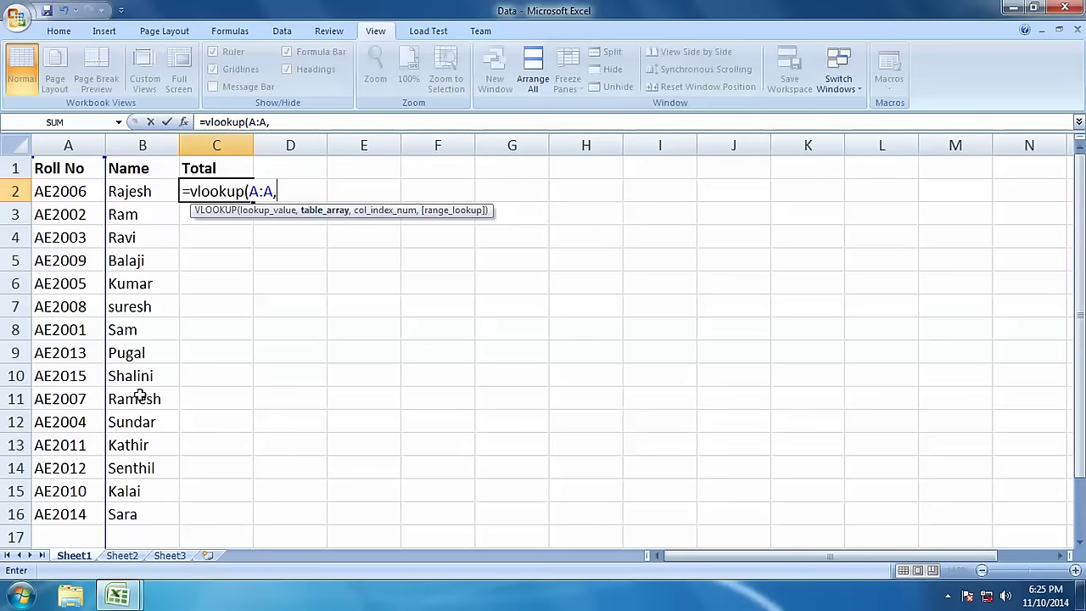
pyautogui.click(117, 593)
pyautogui.click(121, 526)
pyautogui.moveTo(68, 145); pyautogui.dragTo(734, 145)
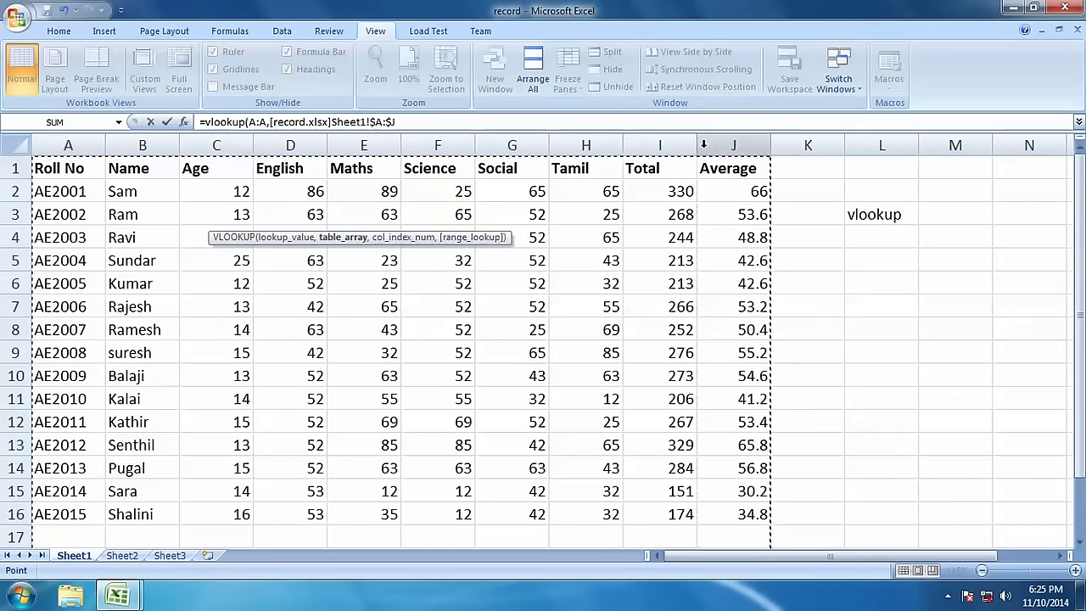
pyautogui.click(446, 124)
pyautogui.write(',')
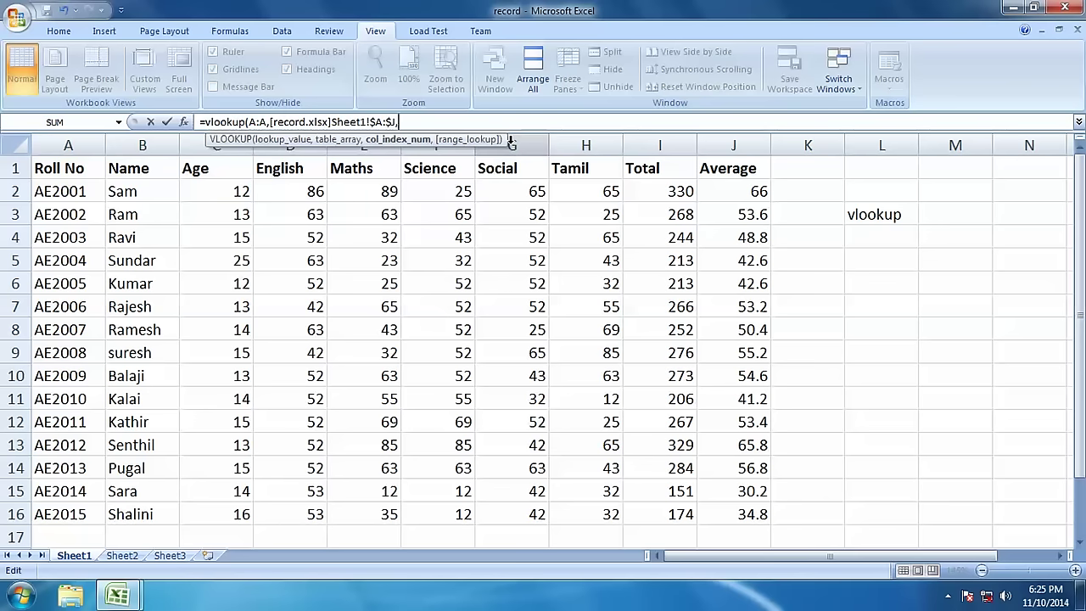
pyautogui.write('9')
pyautogui.write(',0')
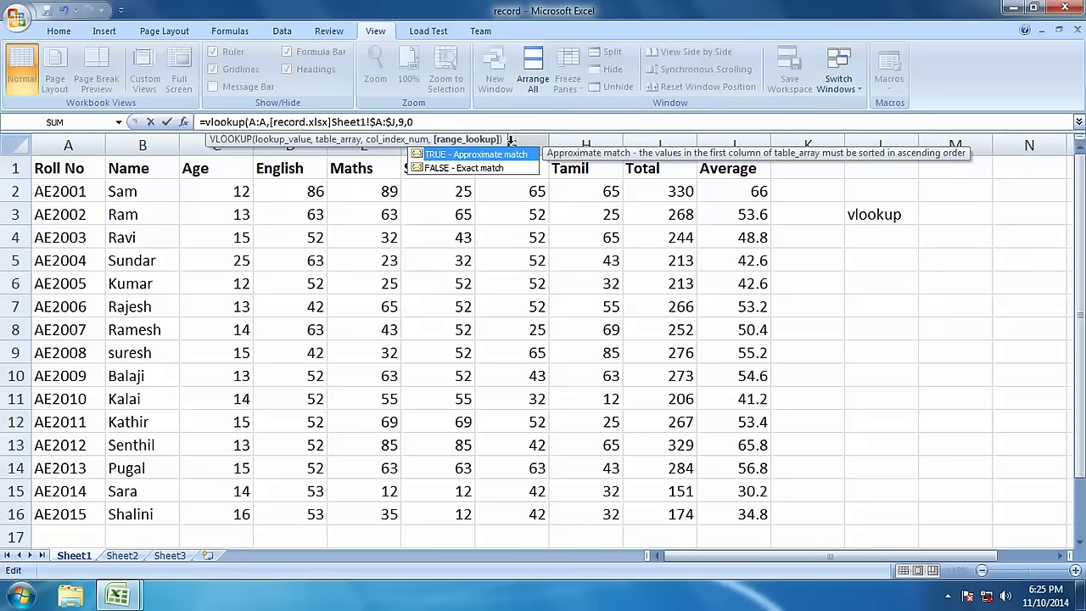
pyautogui.write(')')
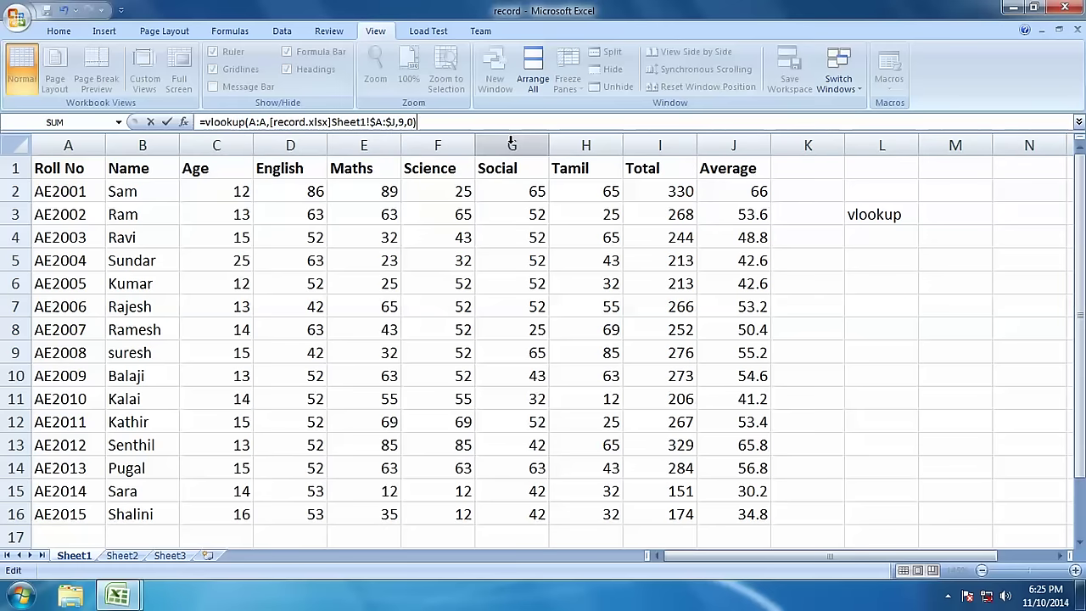
pyautogui.press('Return')
# Step: Fill the total formula from C2 down to C16
pyautogui.click(219, 194)
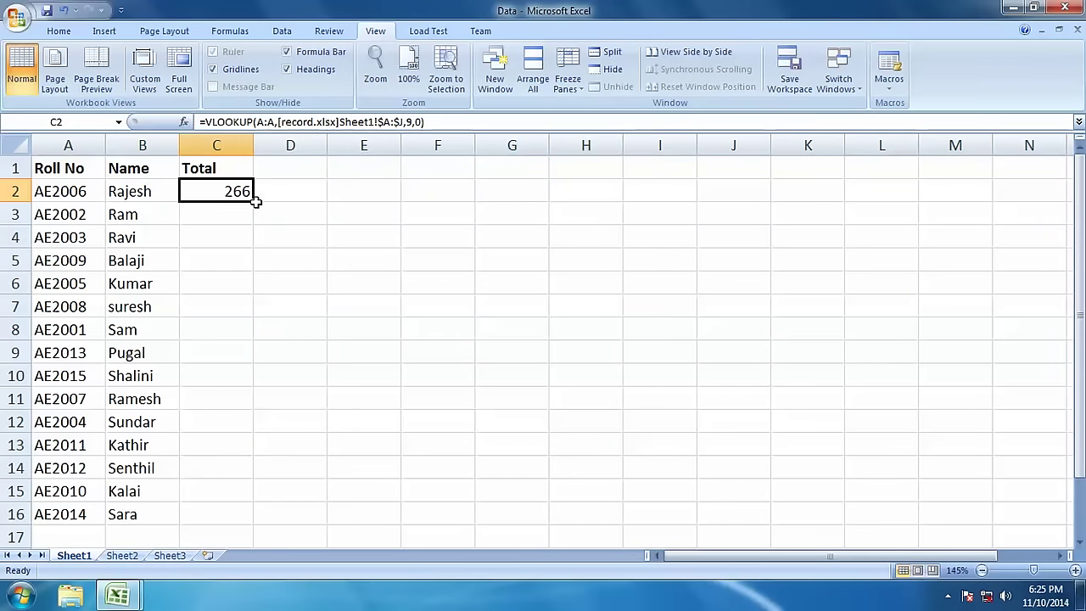
pyautogui.moveTo(254, 202); pyautogui.dragTo(257, 522)
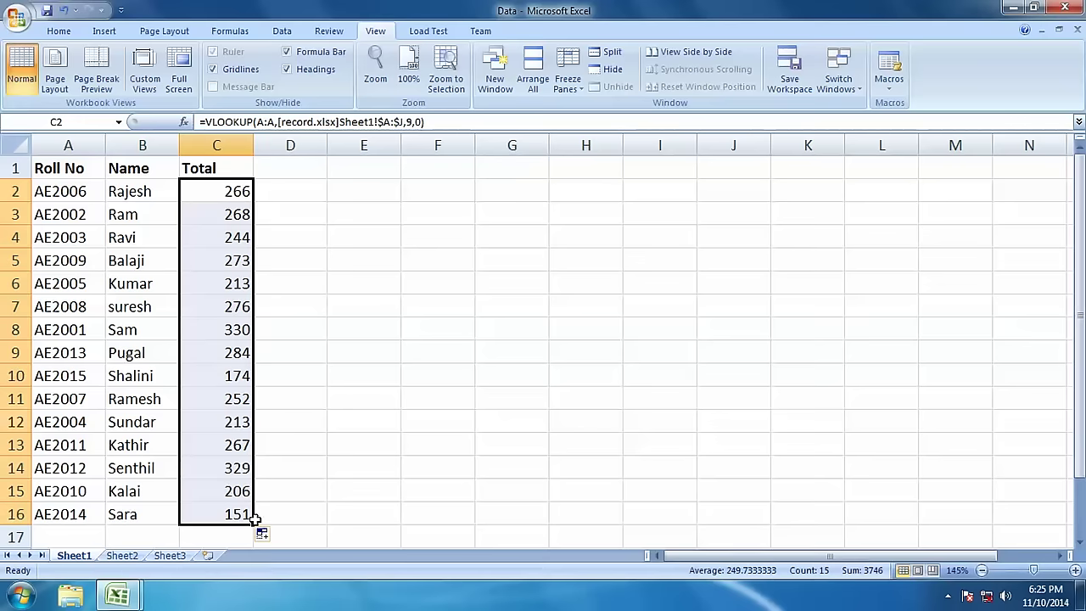
pyautogui.click(133, 198)
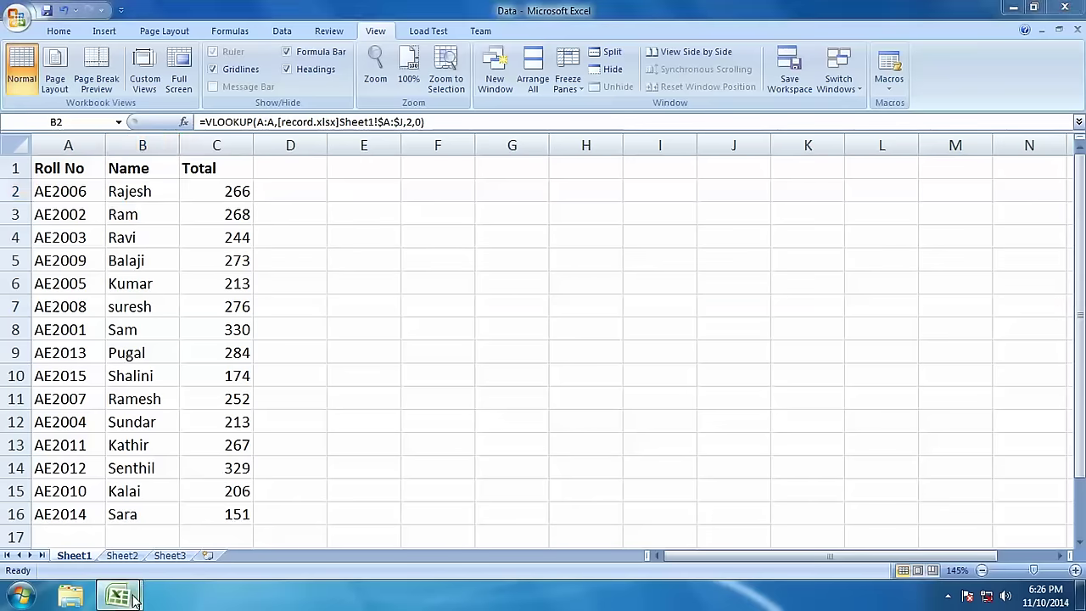
pyautogui.click(238, 521)
pyautogui.moveTo(102, 590)
pyautogui.click(71, 447)
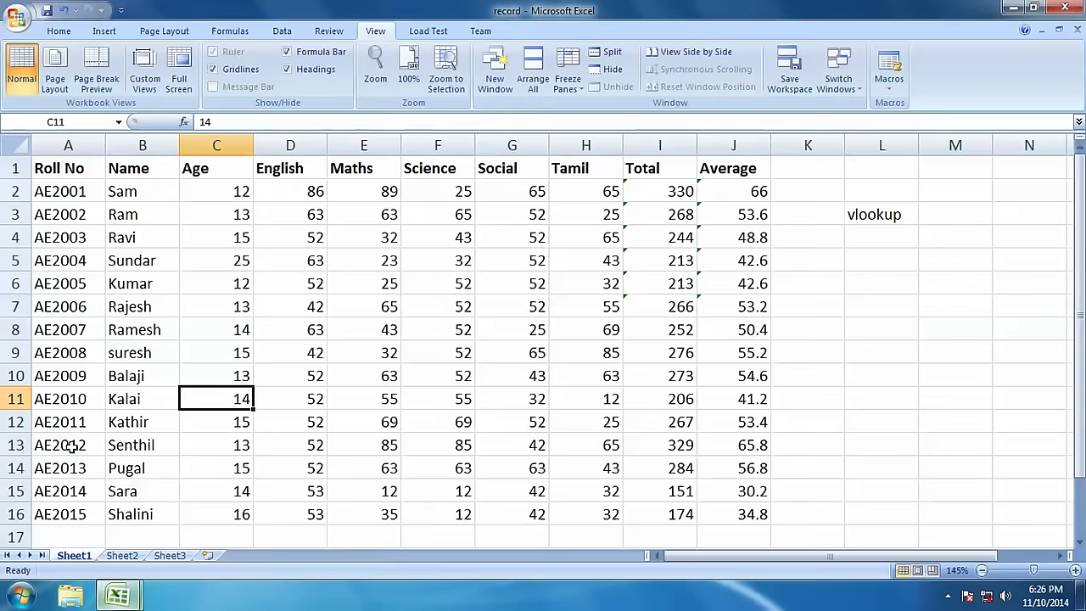
pyautogui.click(73, 305)
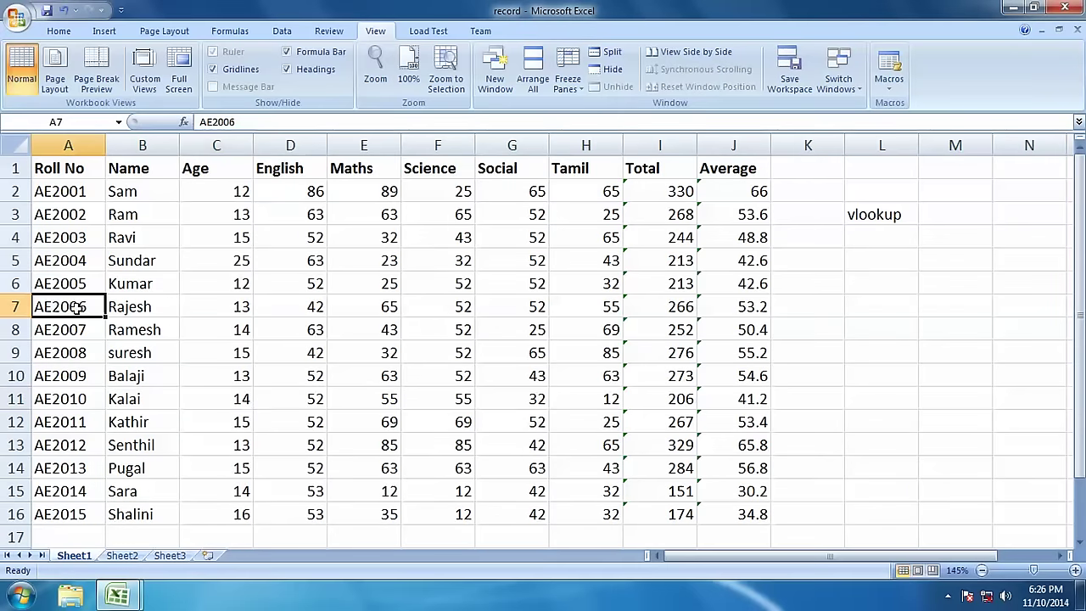
pyautogui.click(670, 310)
pyautogui.click(15, 306)
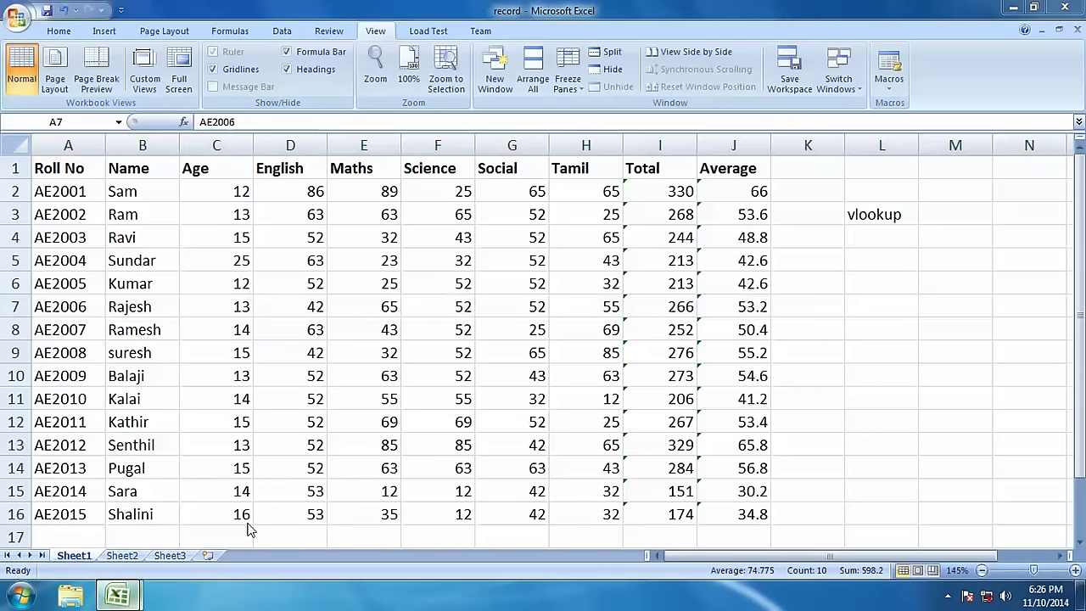
pyautogui.moveTo(127, 596)
pyautogui.click(238, 525)
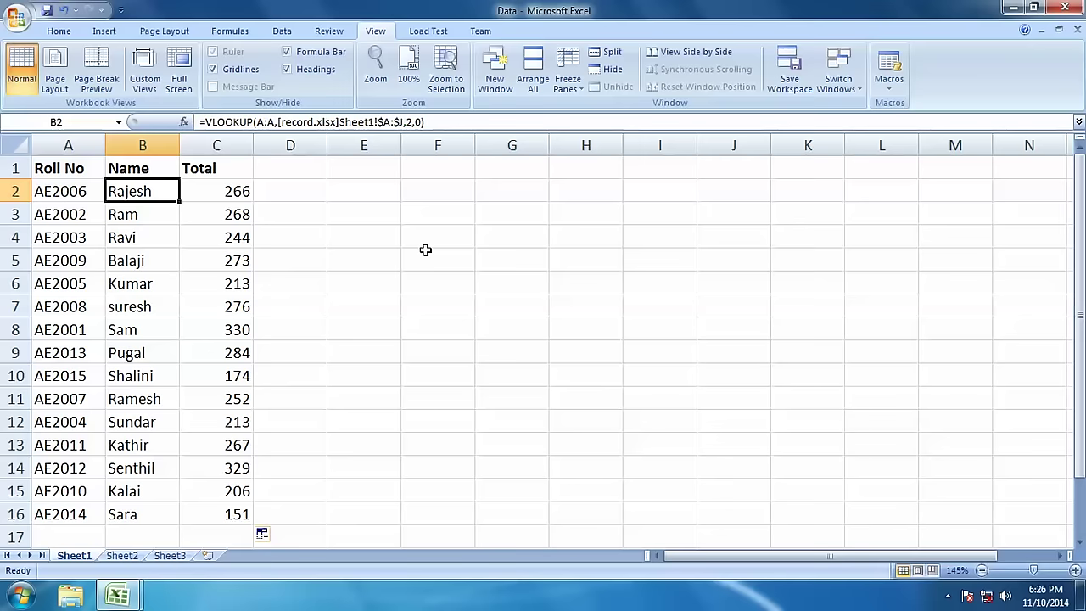
pyautogui.click(458, 284)
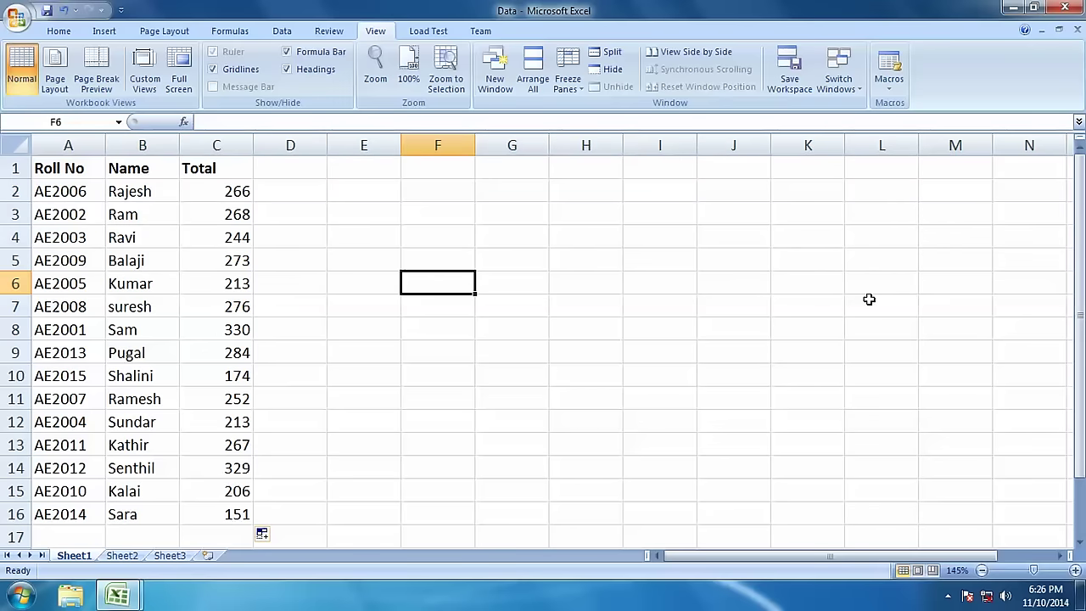
pyautogui.write('www')
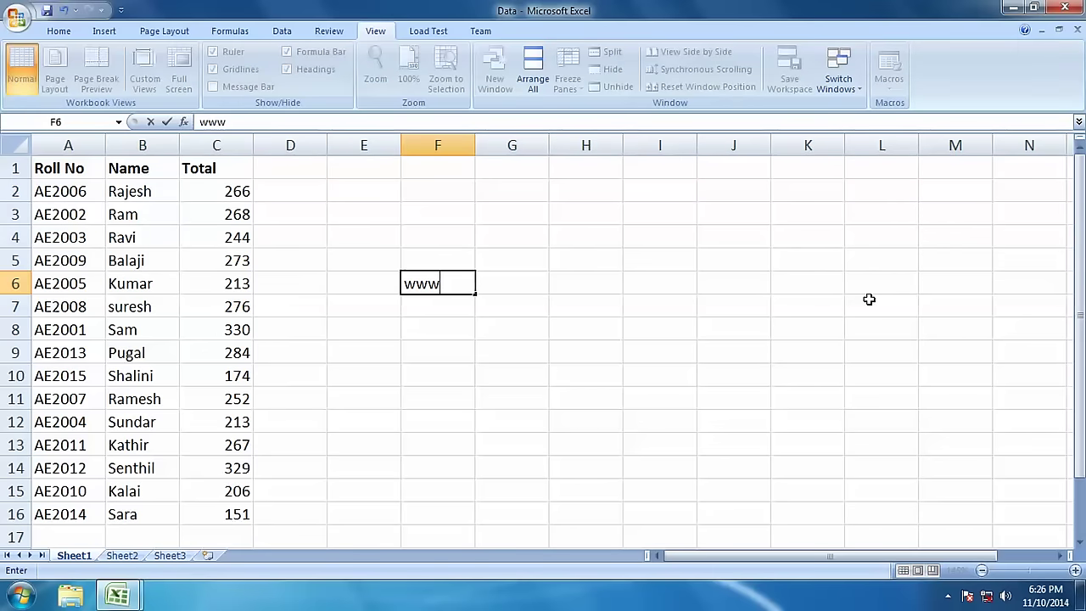
pyautogui.write('.tutorjoes.com')
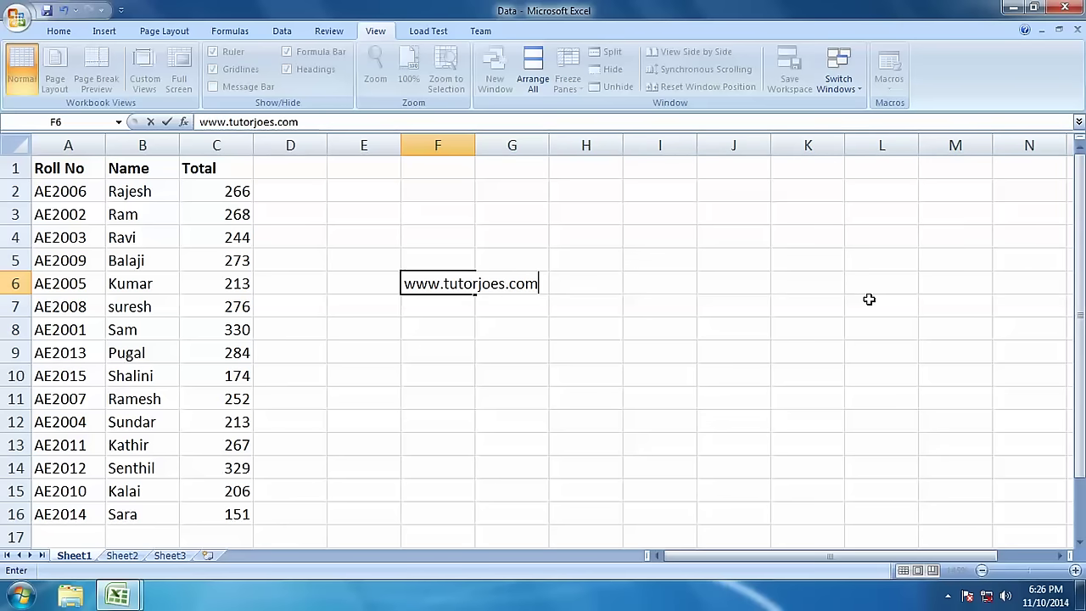